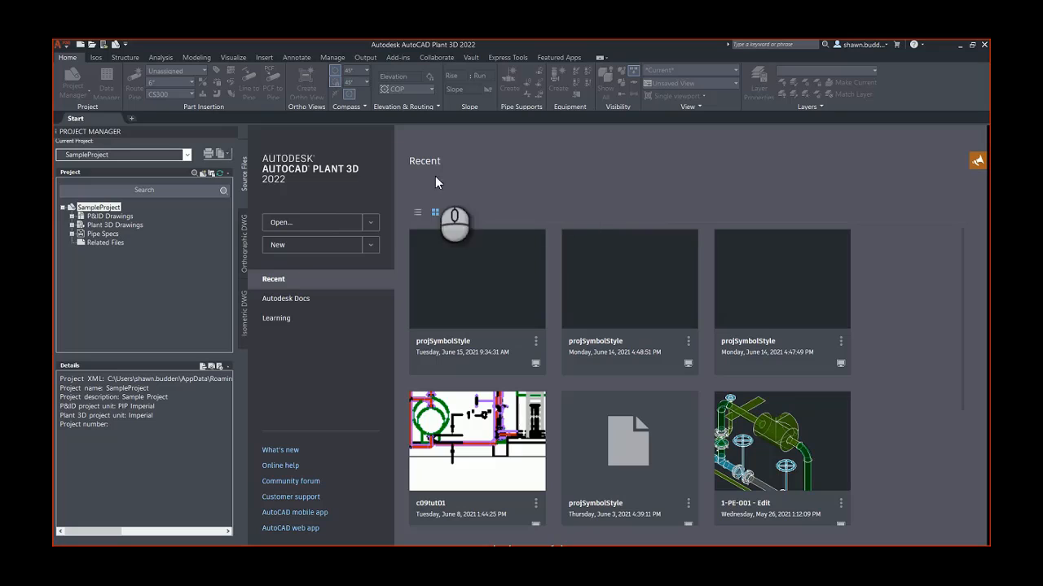
# Open the project setup for SampleProject and display the isometric drawing themes of the Check_ANSI-B style.
pyautogui.rightClick(101, 212)
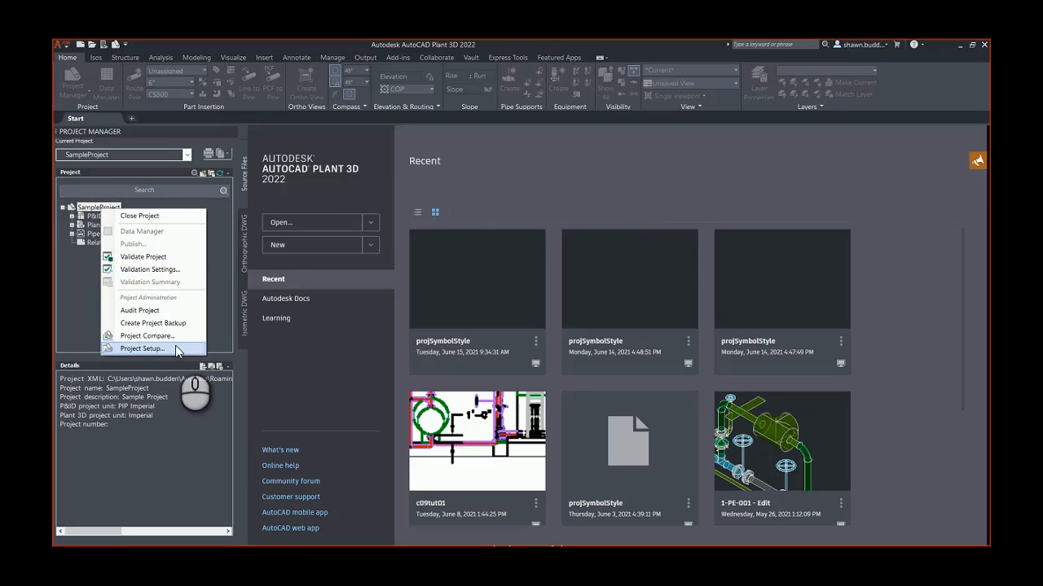
pyautogui.click(142, 348)
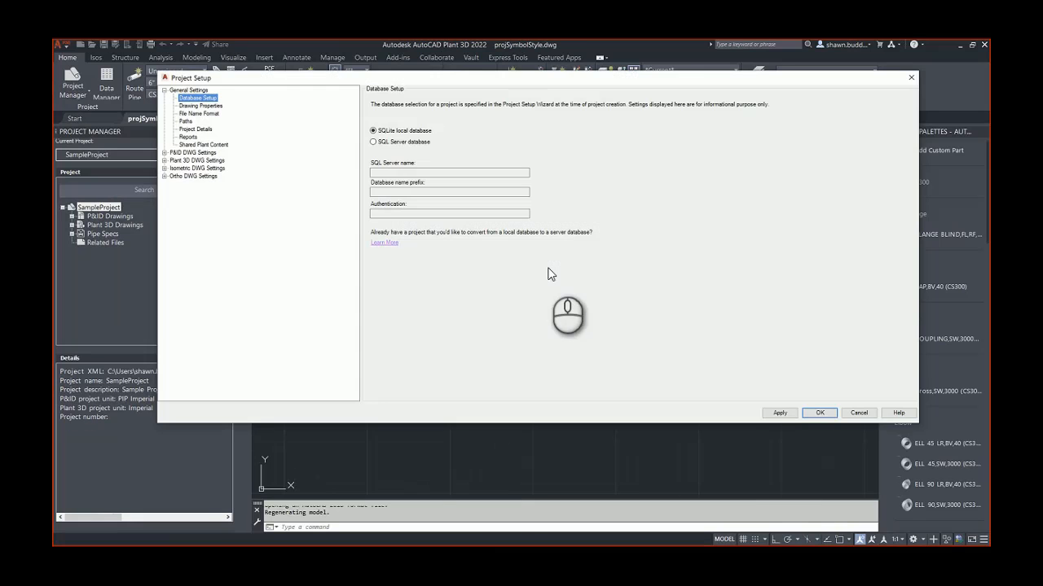
pyautogui.click(165, 169)
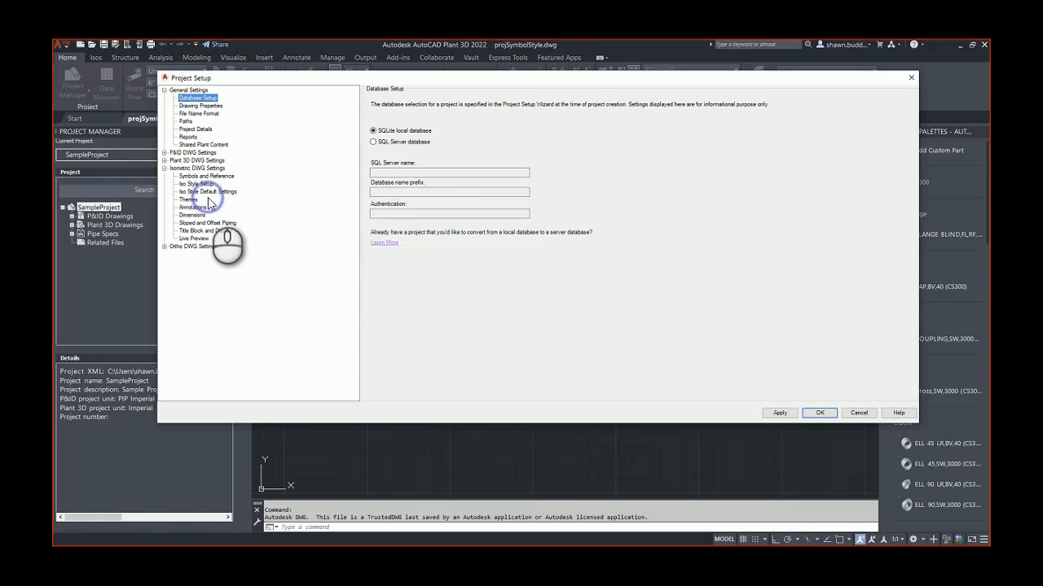
pyautogui.click(190, 200)
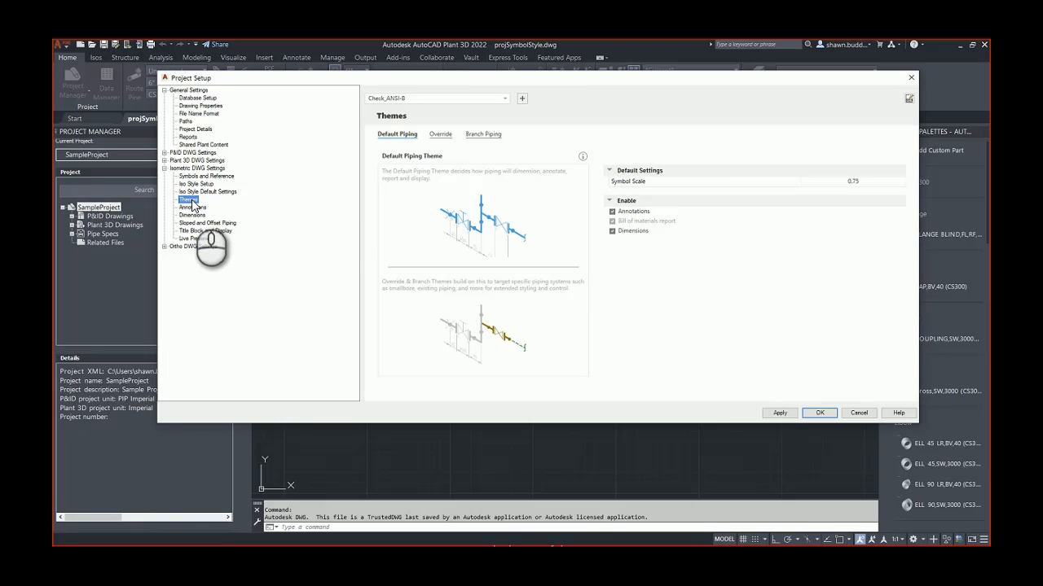
pyautogui.click(505, 99)
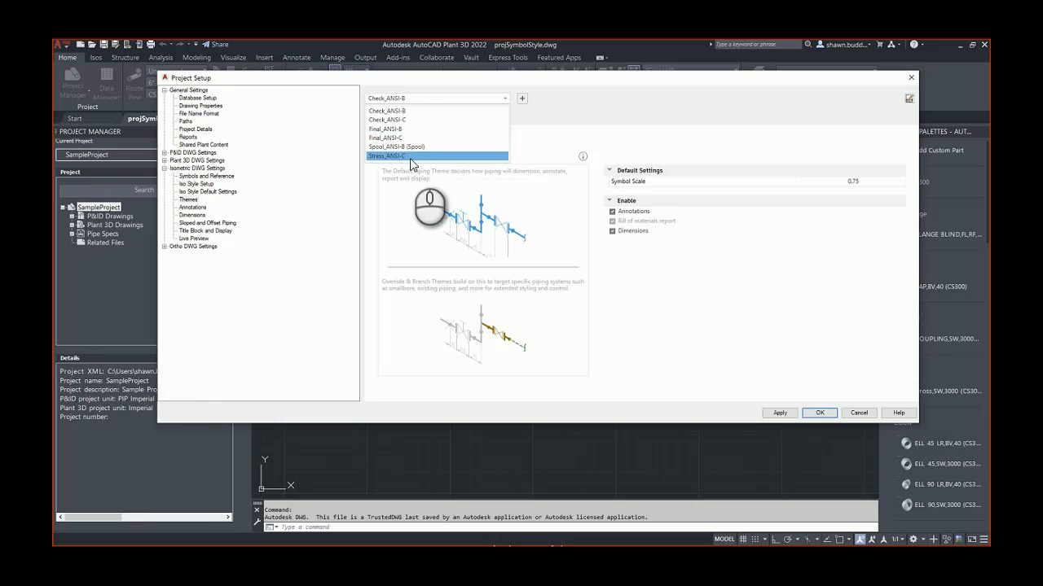
pyautogui.click(596, 112)
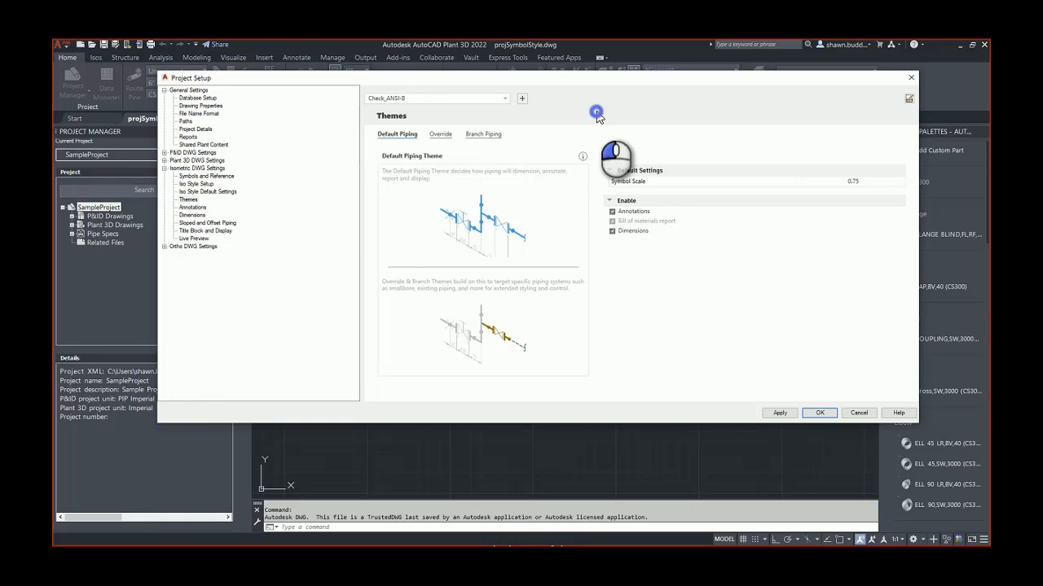
pyautogui.click(522, 99)
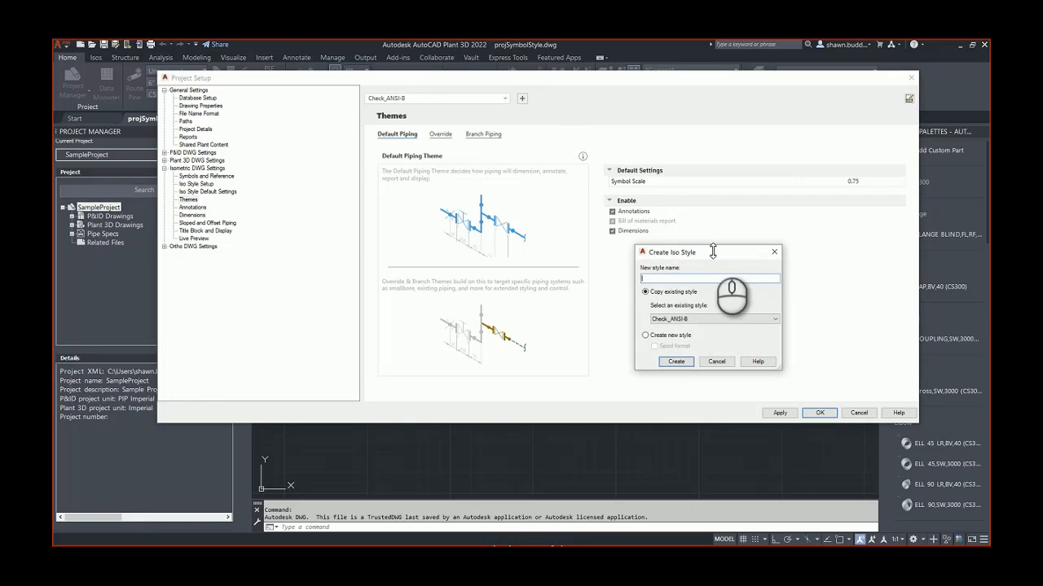
pyautogui.moveTo(723, 254); pyautogui.dragTo(674, 110)
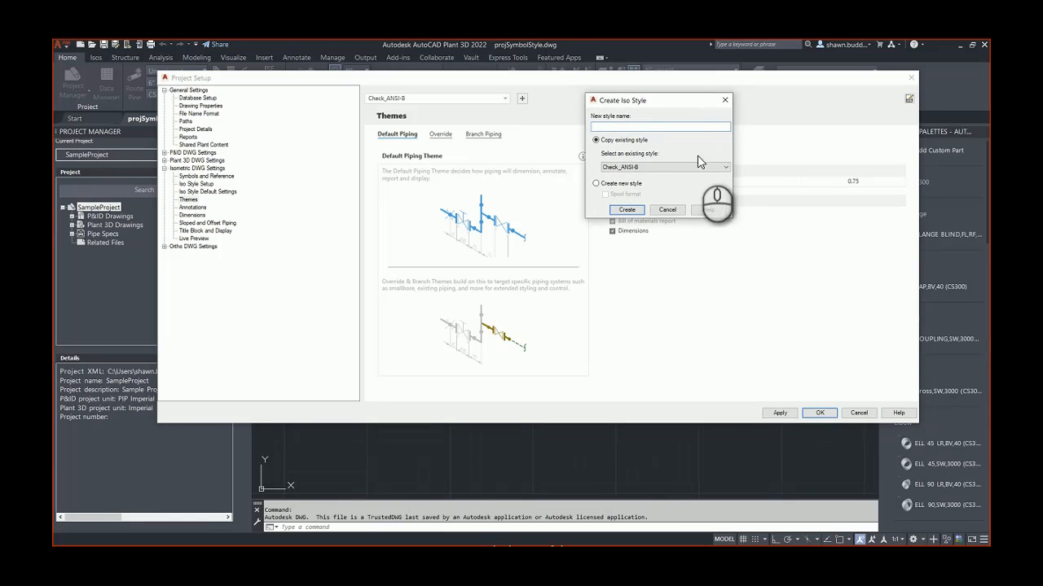
pyautogui.click(726, 167)
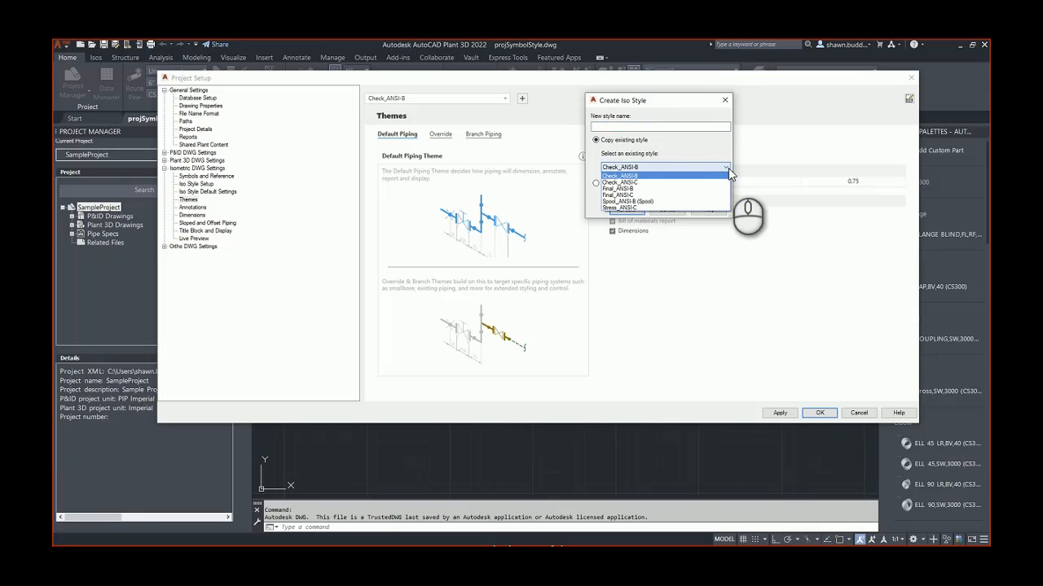
pyautogui.click(728, 168)
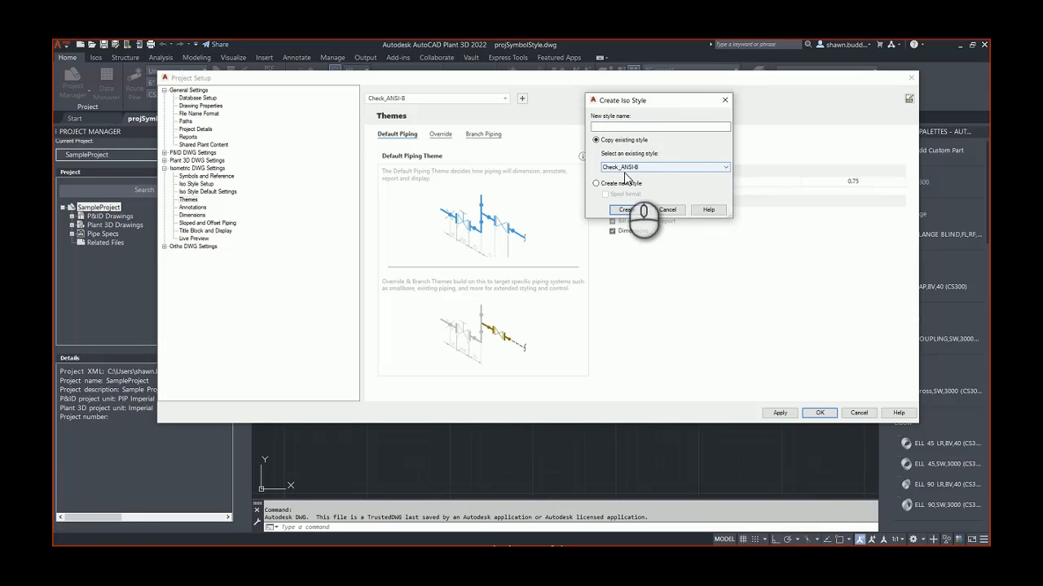
pyautogui.click(596, 184)
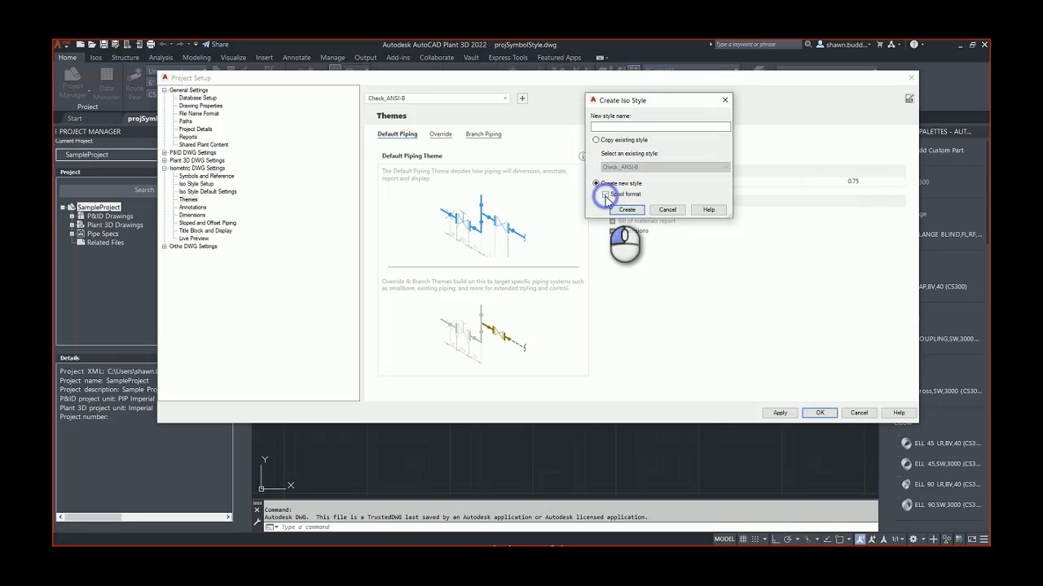
pyautogui.click(605, 195)
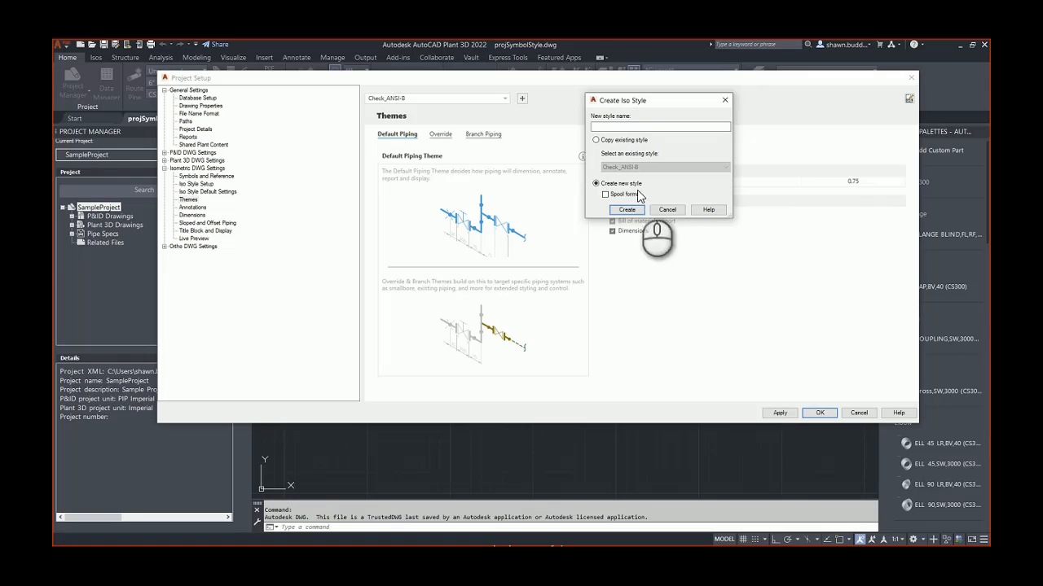
pyautogui.click(667, 209)
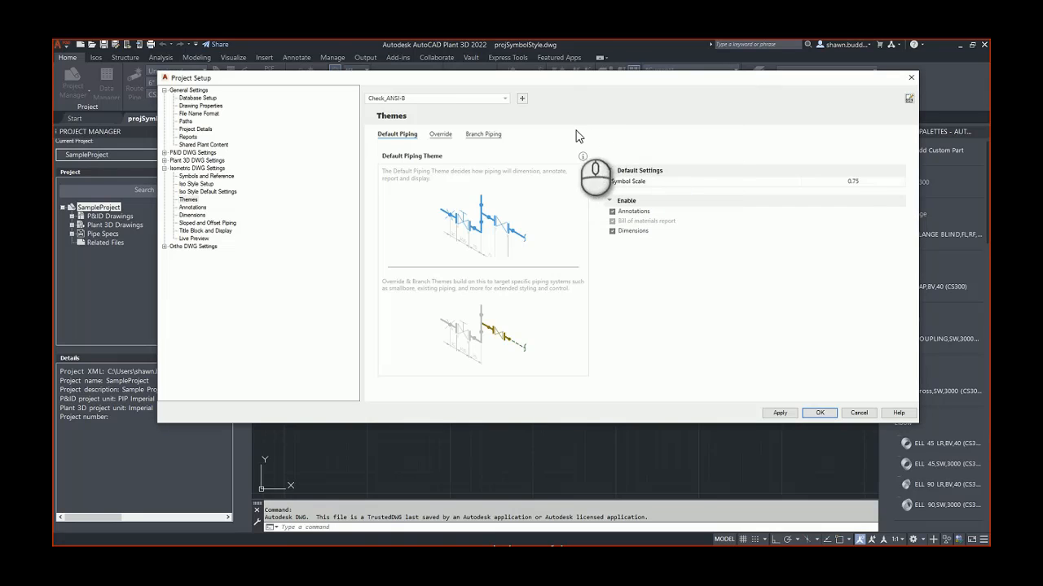
# Review the settings of the Continuation/Connection Piping, Existing Piping, FittingToFitting and Small Bore Piping override themes.
pyautogui.click(443, 136)
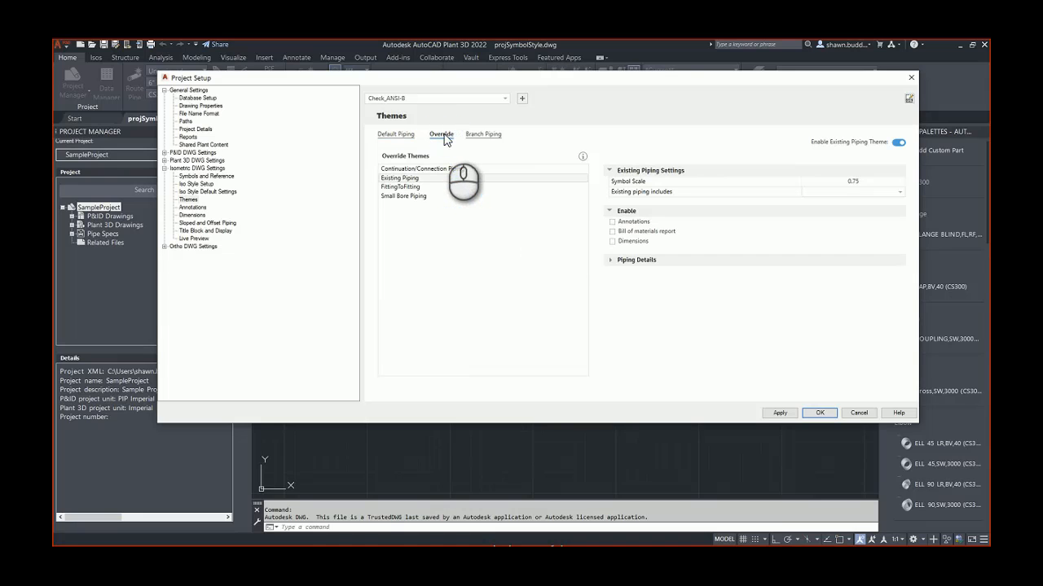
pyautogui.click(419, 169)
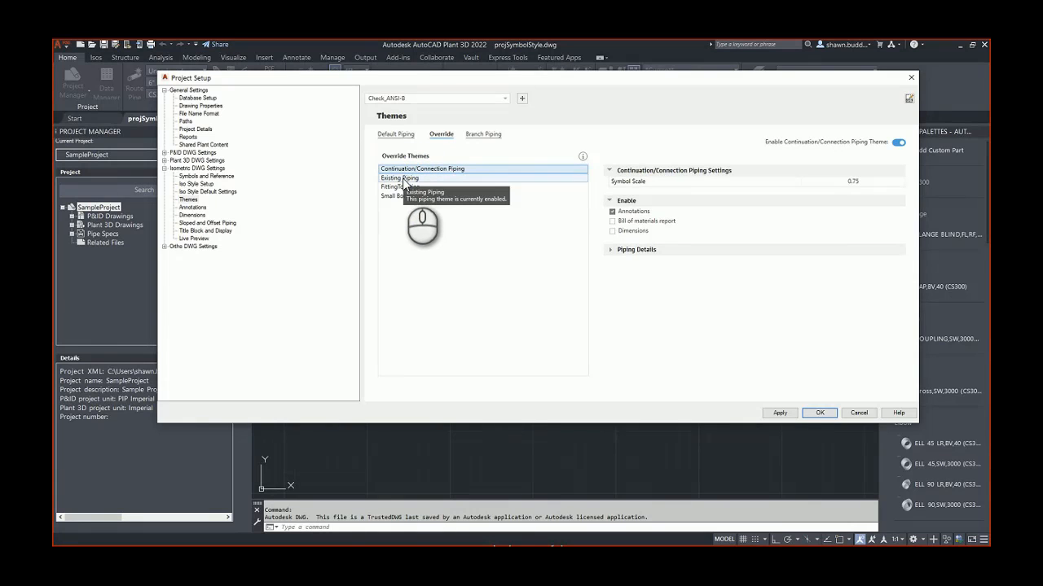
pyautogui.click(403, 179)
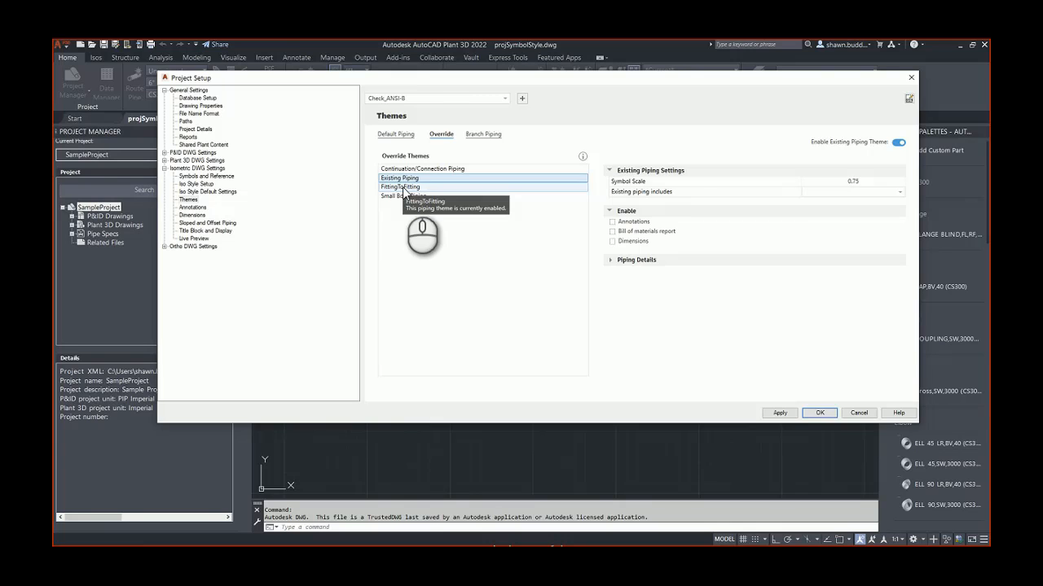
pyautogui.click(402, 187)
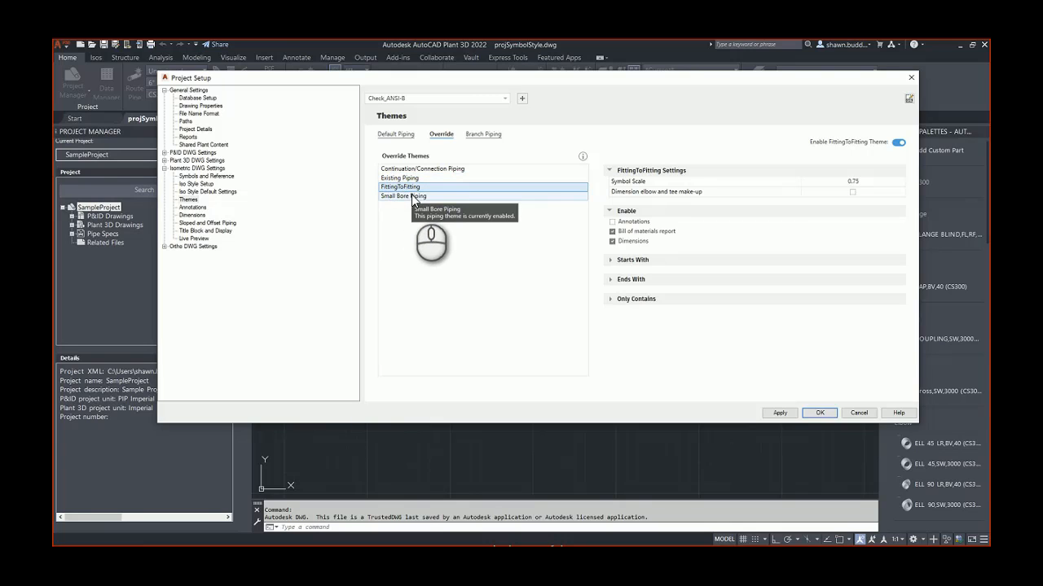
pyautogui.click(411, 197)
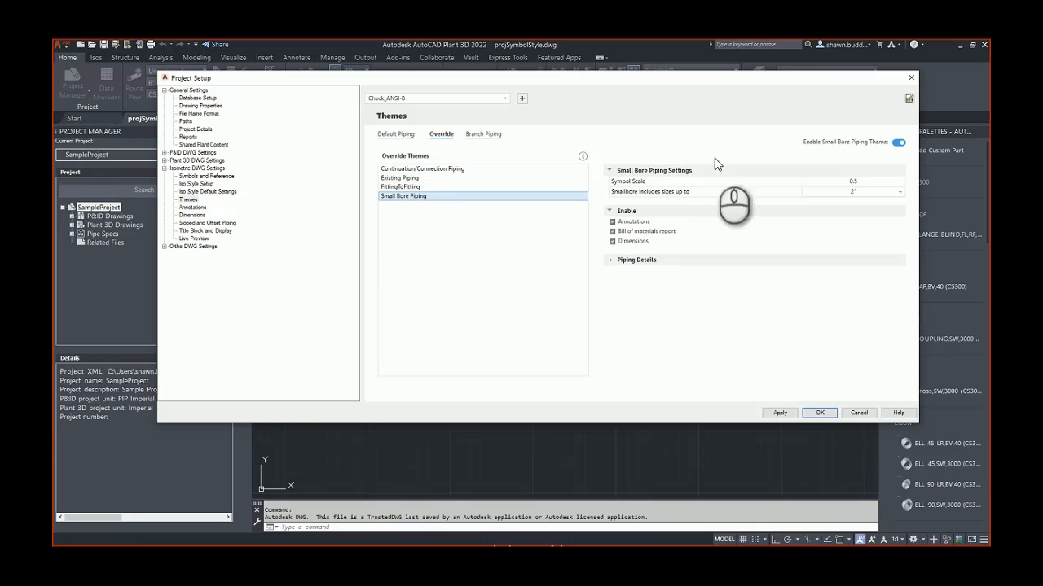
# Switch the Small Bore Piping and FittingToFitting override themes off and back on.
pyautogui.click(898, 144)
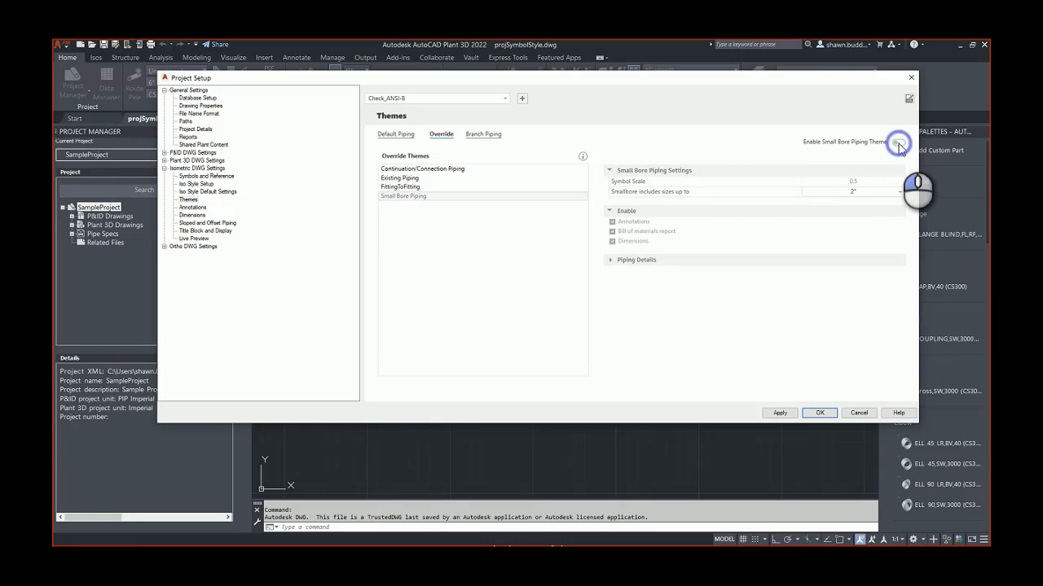
pyautogui.click(899, 144)
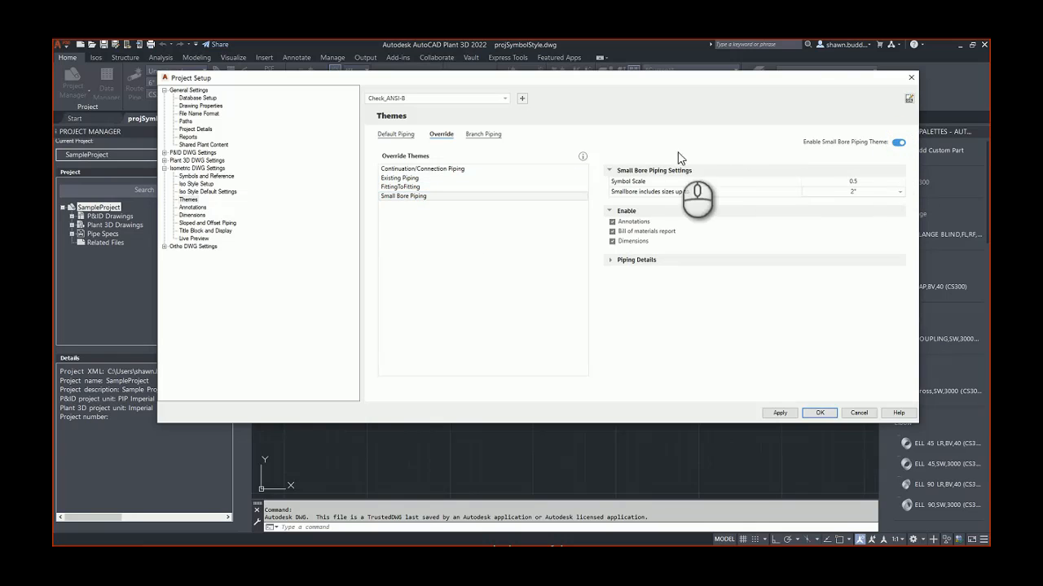
pyautogui.click(407, 186)
pyautogui.click(898, 143)
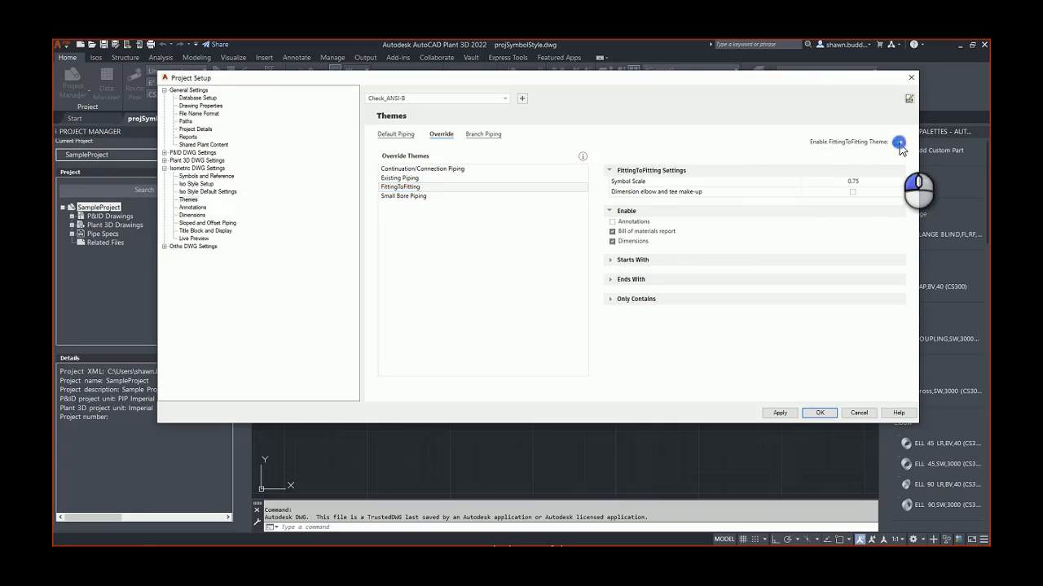
pyautogui.click(898, 143)
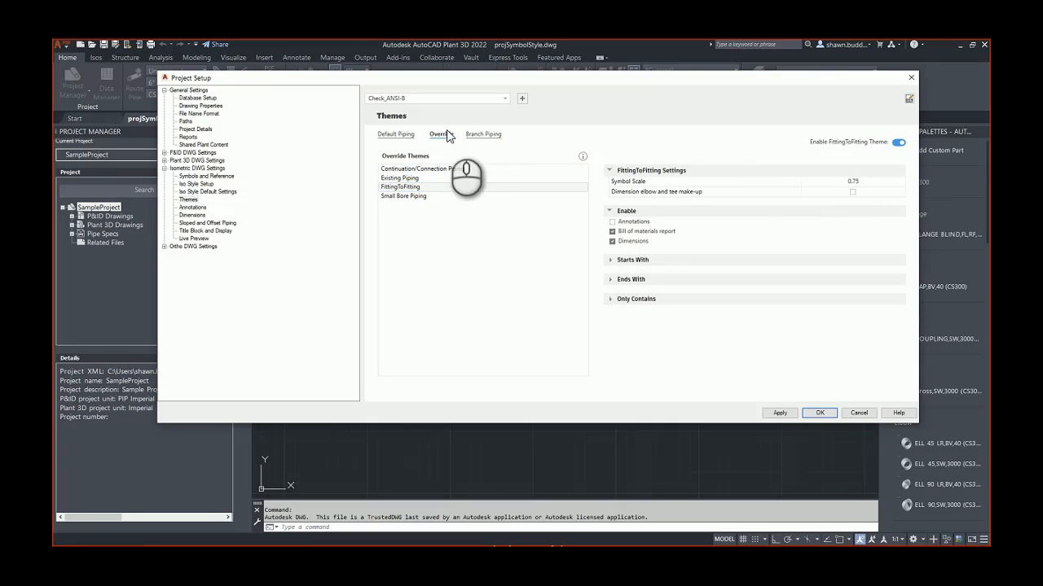
# Disable the Existing Piping override theme for the Check_ANSI-B style.
pyautogui.click(410, 177)
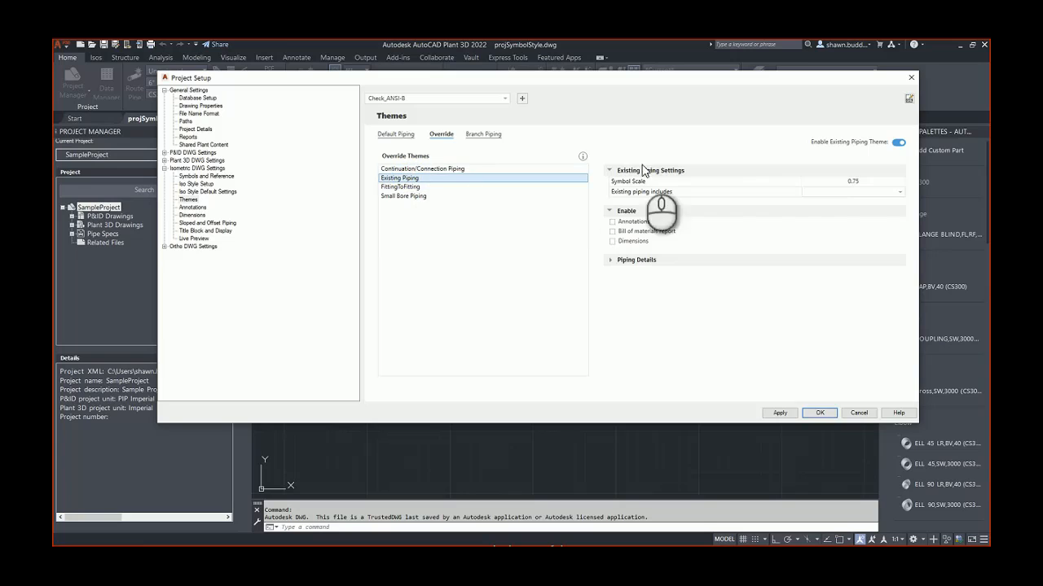
pyautogui.click(899, 143)
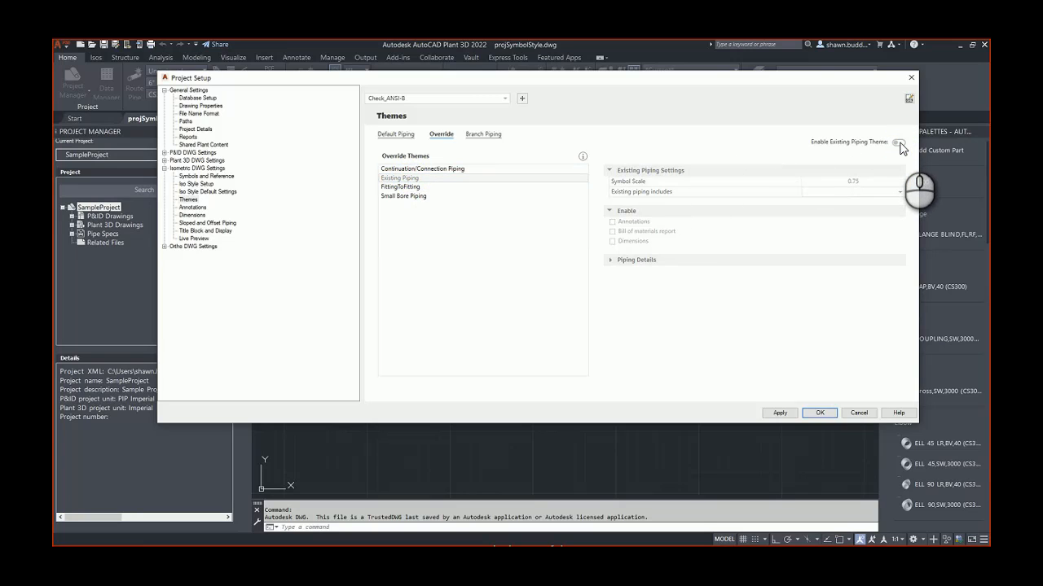
# Enable dimensions for the Offline Instrument Connection branch theme and expand its Piping Details, Starts With and Ends With criteria.
pyautogui.click(479, 137)
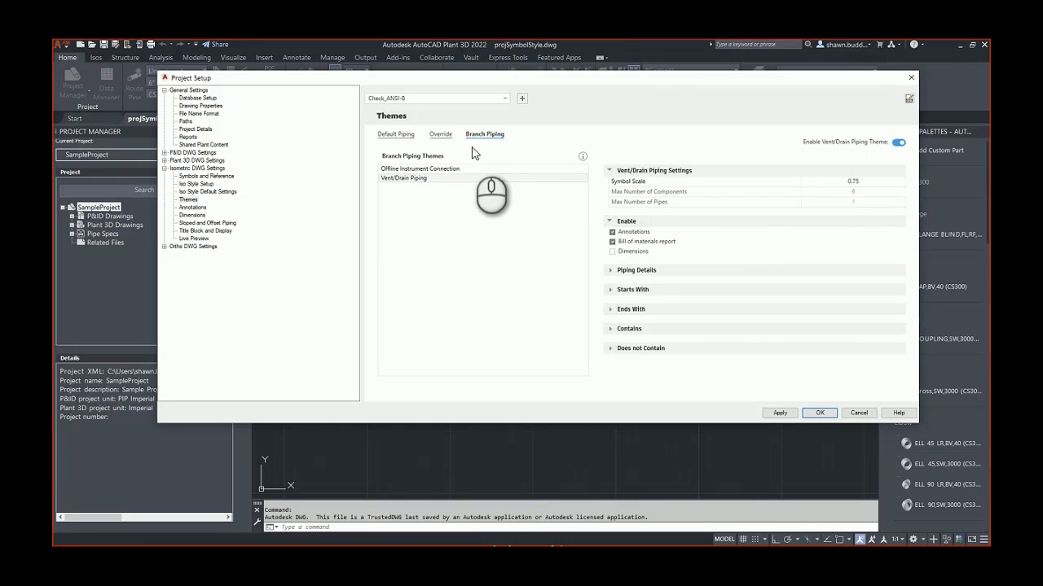
pyautogui.click(433, 169)
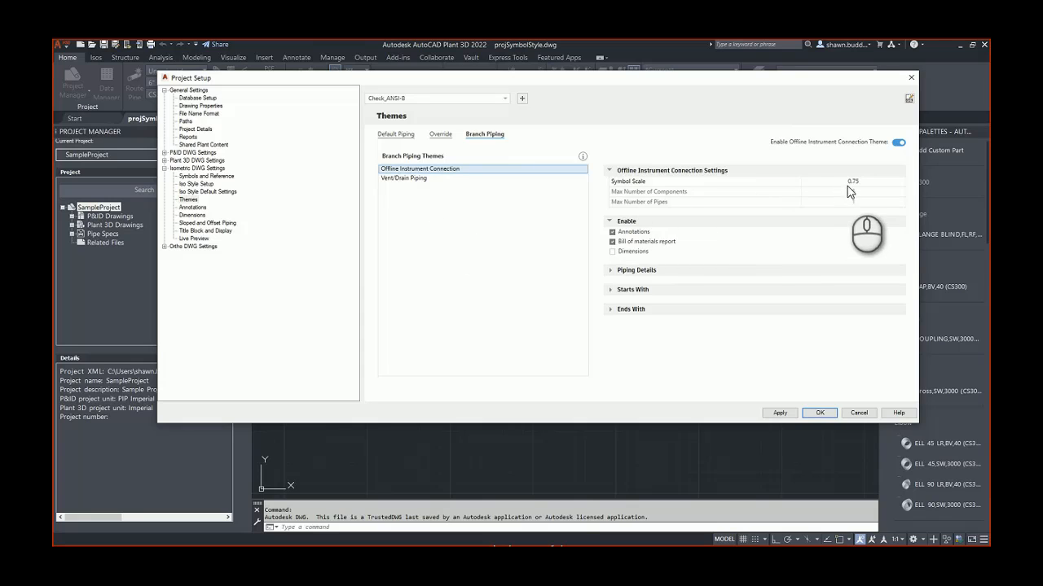
pyautogui.click(613, 252)
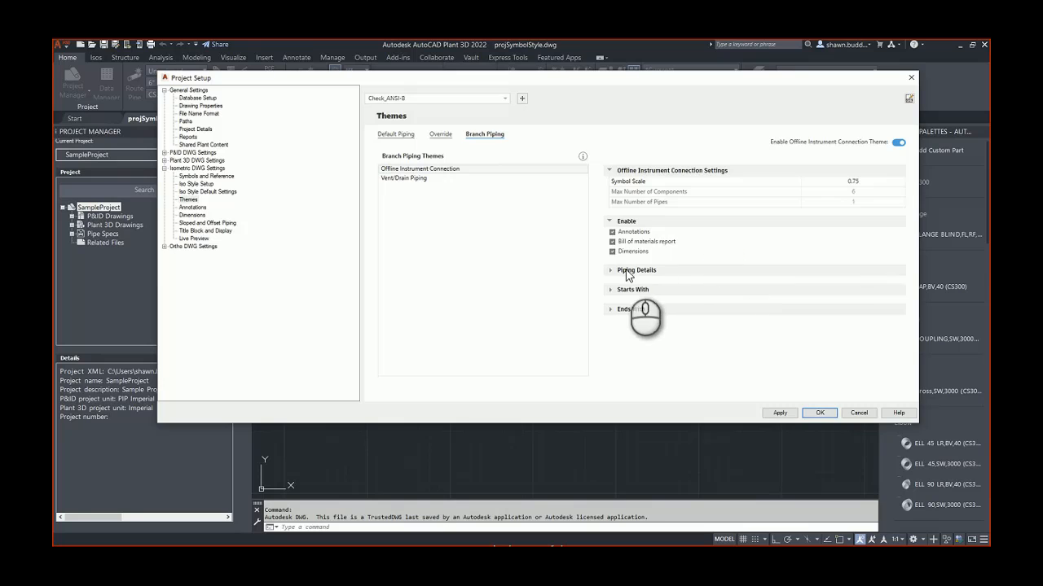
pyautogui.click(610, 271)
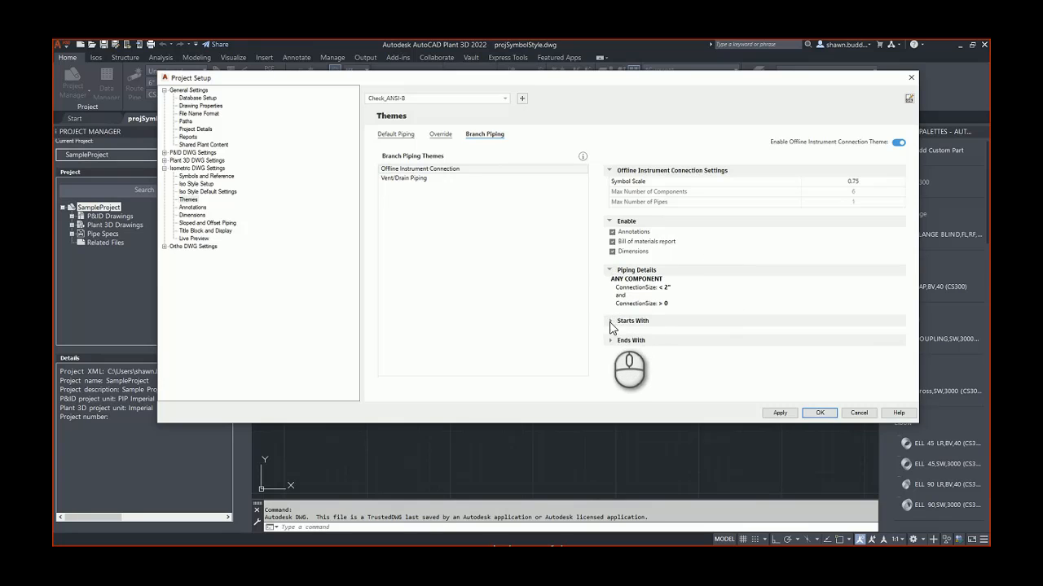
pyautogui.click(610, 321)
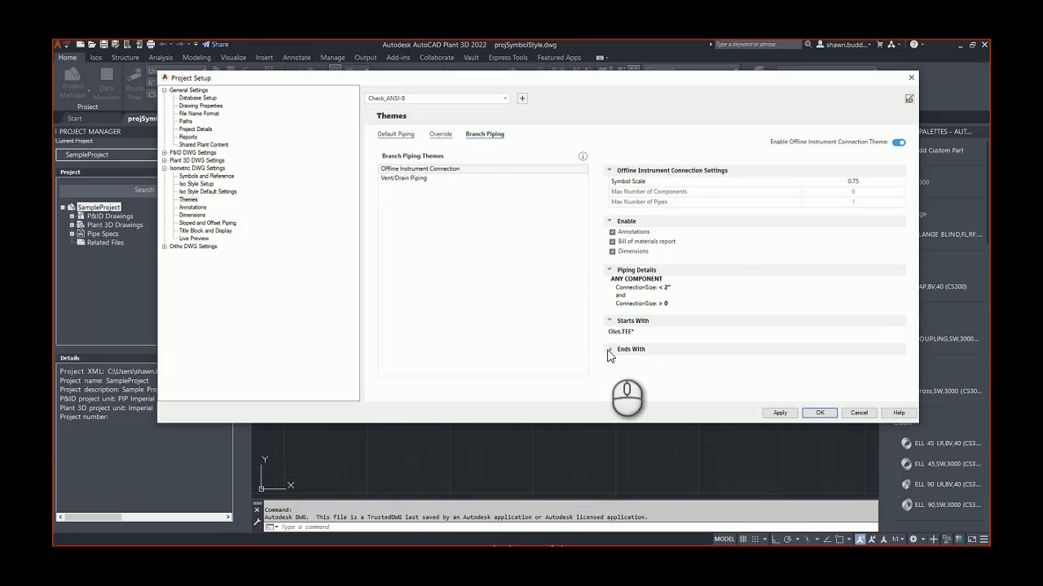
pyautogui.click(609, 350)
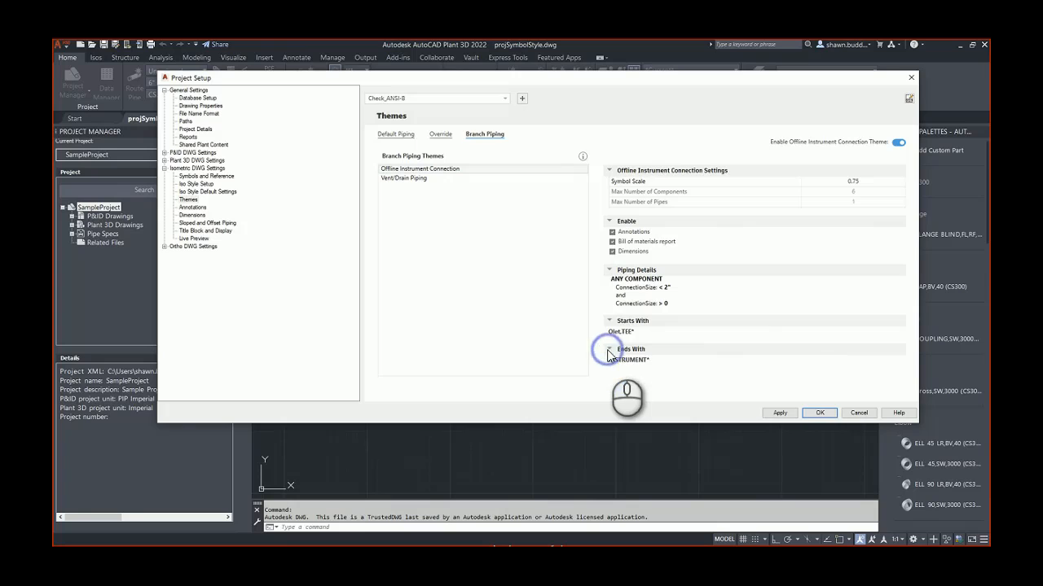
# Enable dimensions for the Vent/Drain Piping branch theme, keeping the theme itself enabled.
pyautogui.click(411, 178)
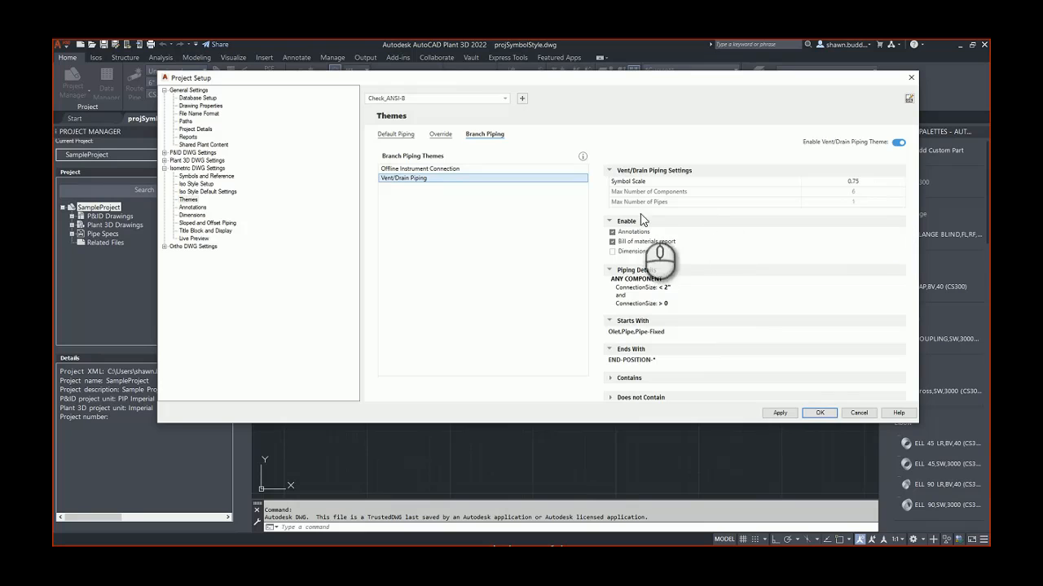
pyautogui.click(613, 252)
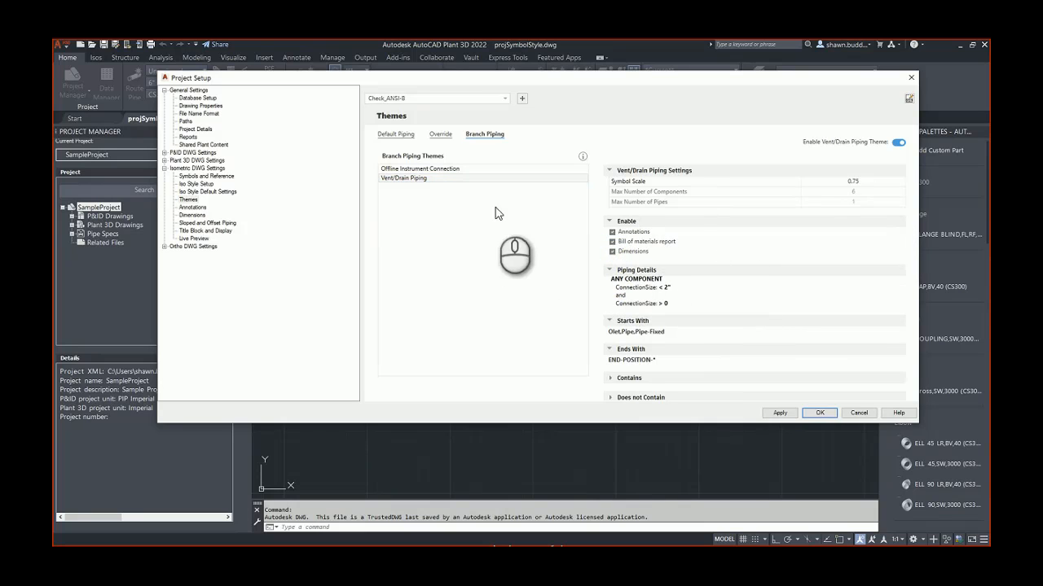
pyautogui.click(899, 144)
pyautogui.click(899, 144)
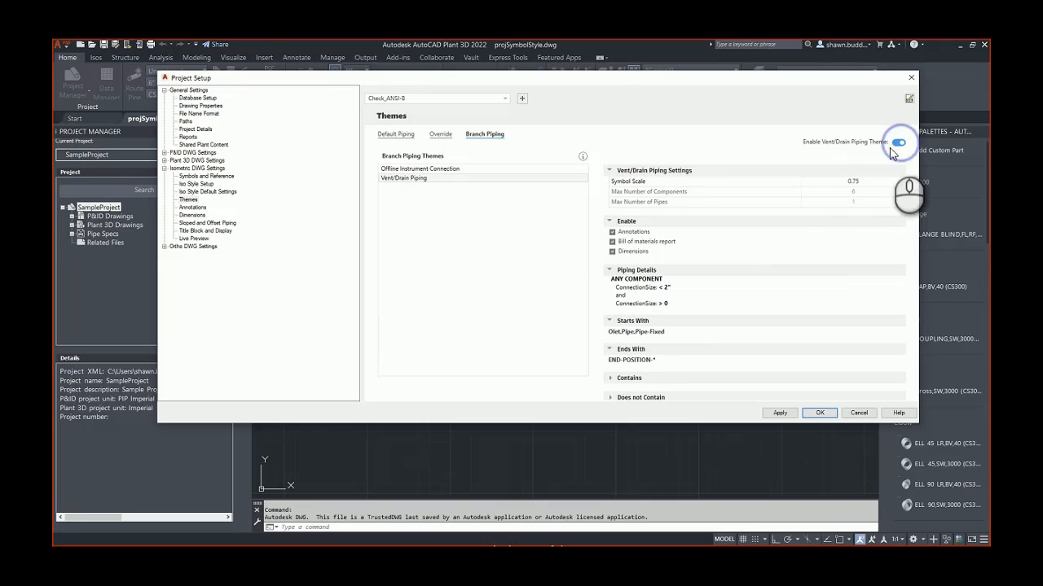
# Disable the Offline Instrument Connection branch piping theme.
pyautogui.click(453, 169)
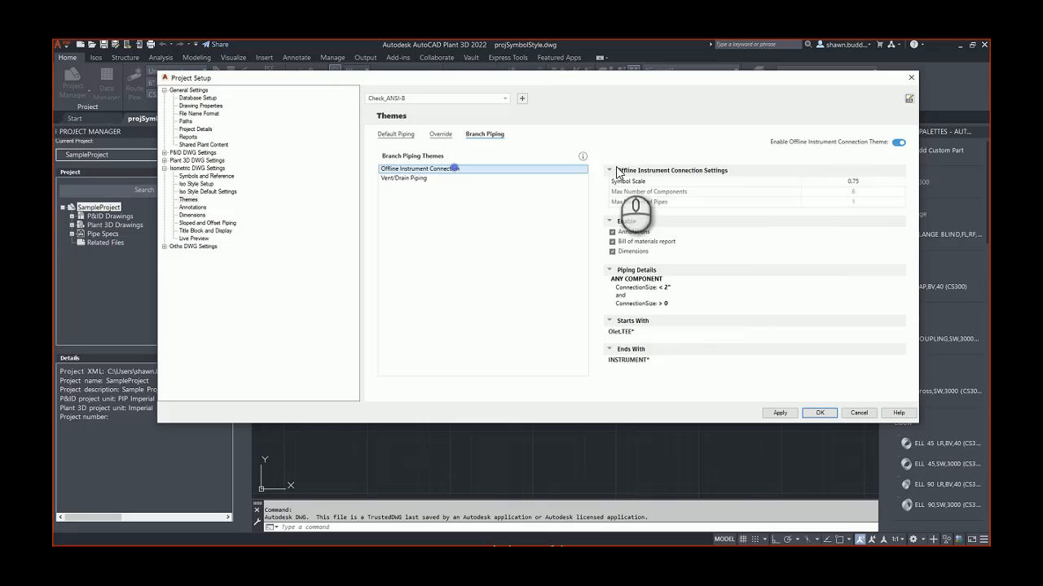
pyautogui.click(900, 143)
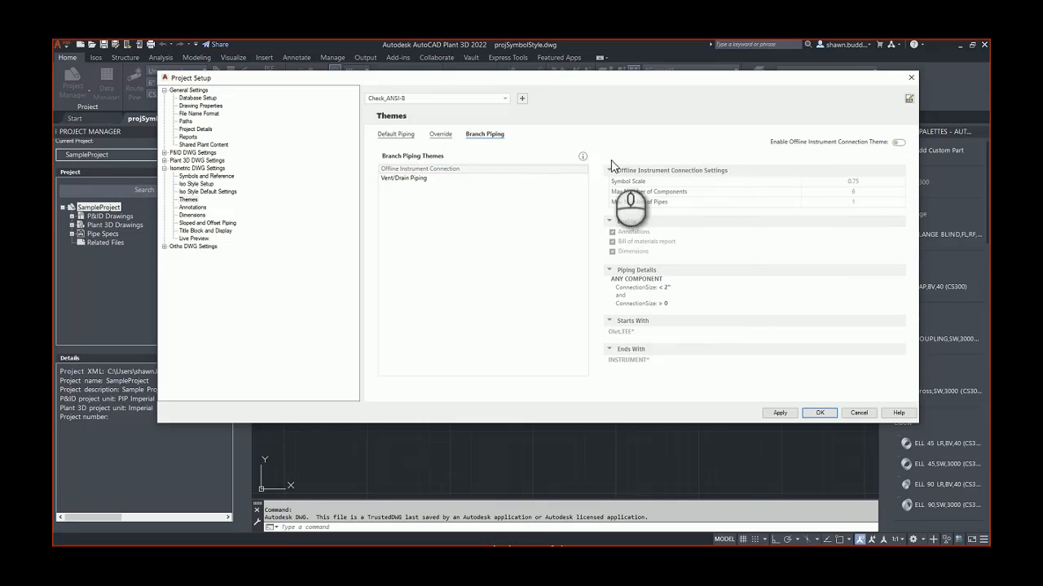
# Re-enable the Offline Instrument Connection branch piping theme.
pyautogui.click(897, 143)
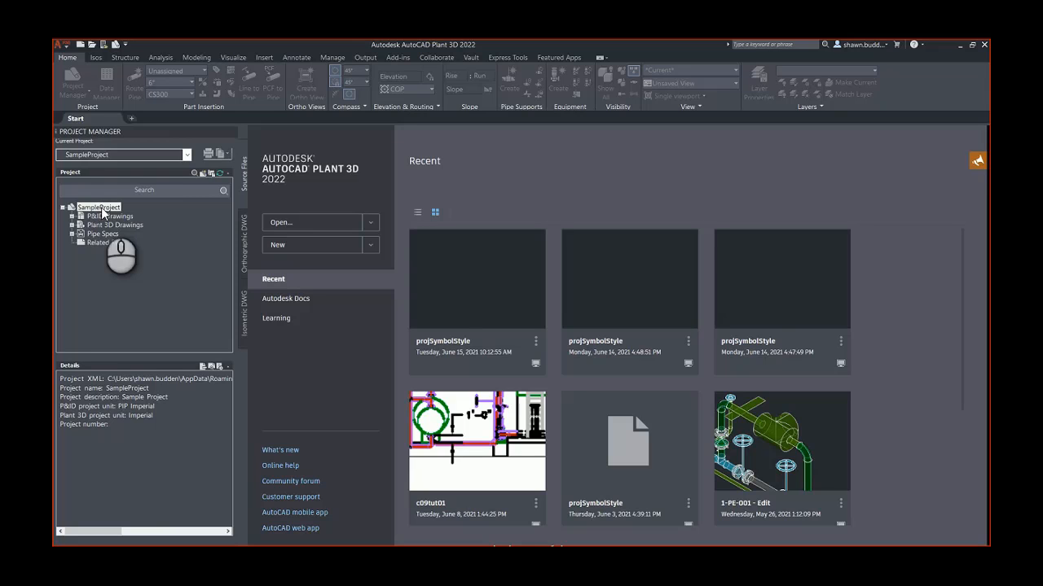
# Open the project setup of SampleProject and show the default piping theme in the isometric DWG settings.
pyautogui.rightClick(102, 210)
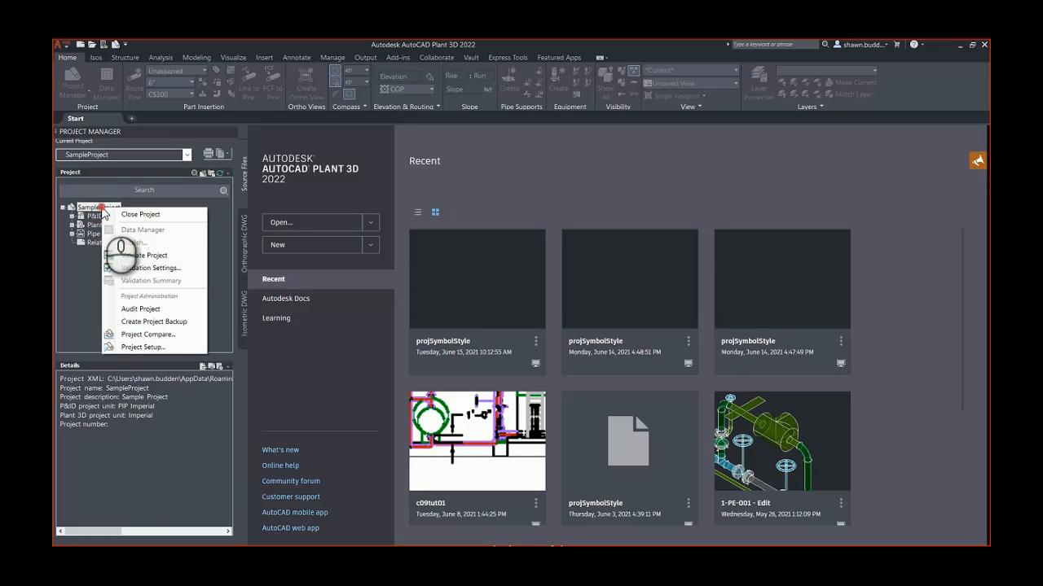
pyautogui.click(154, 348)
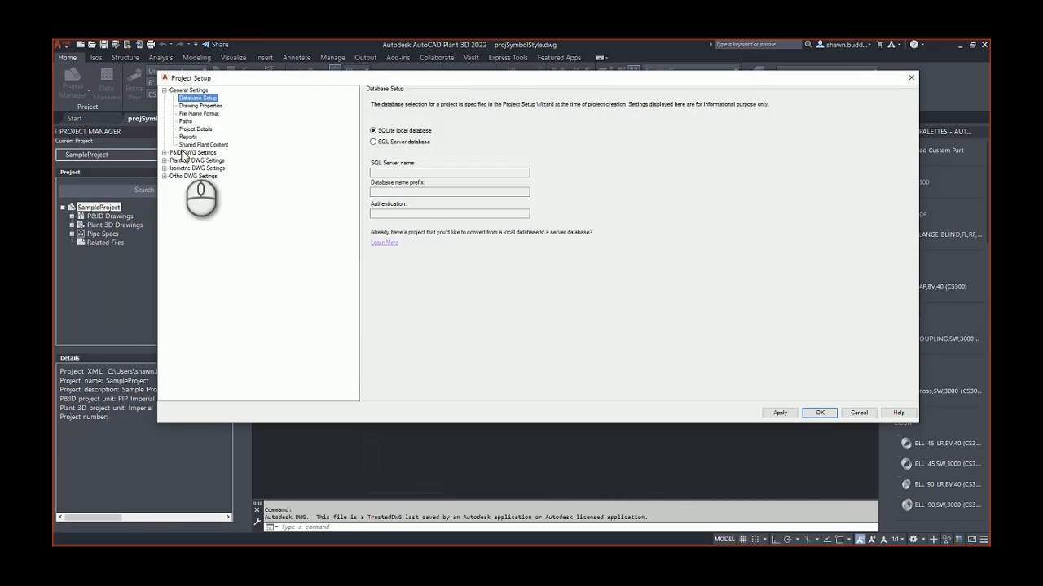
pyautogui.click(164, 167)
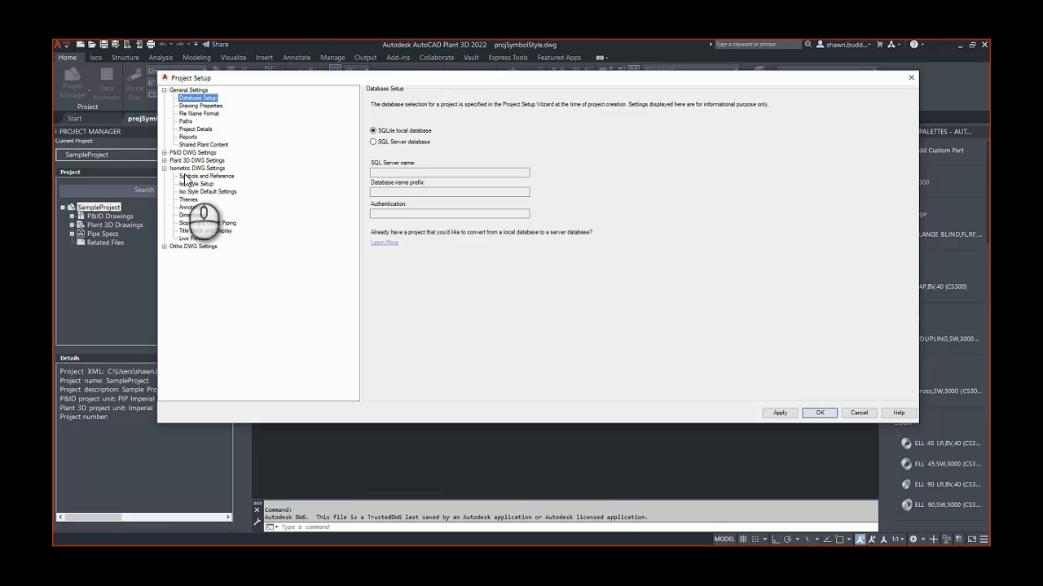
pyautogui.click(196, 200)
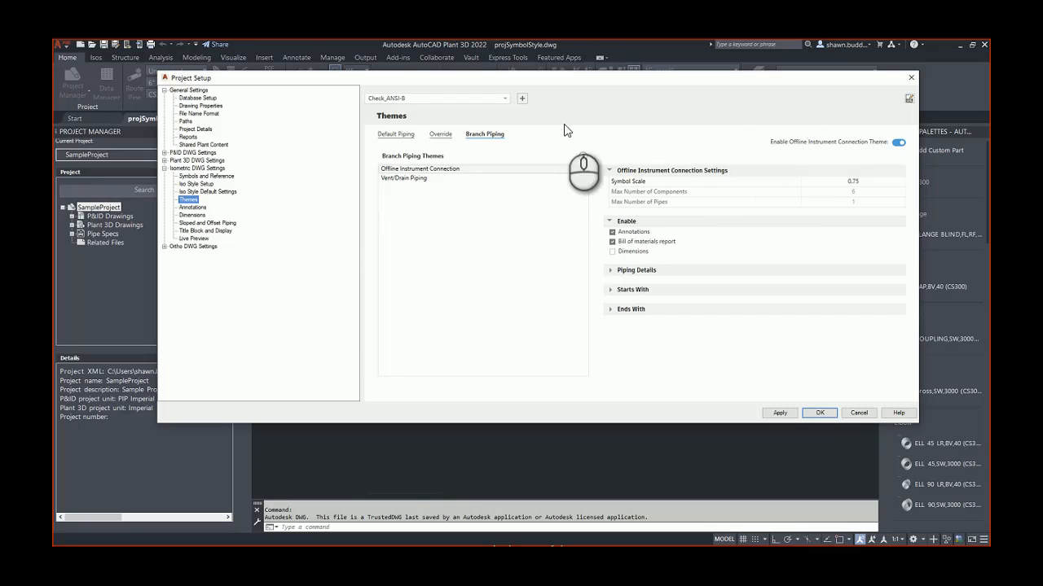
pyautogui.click(403, 136)
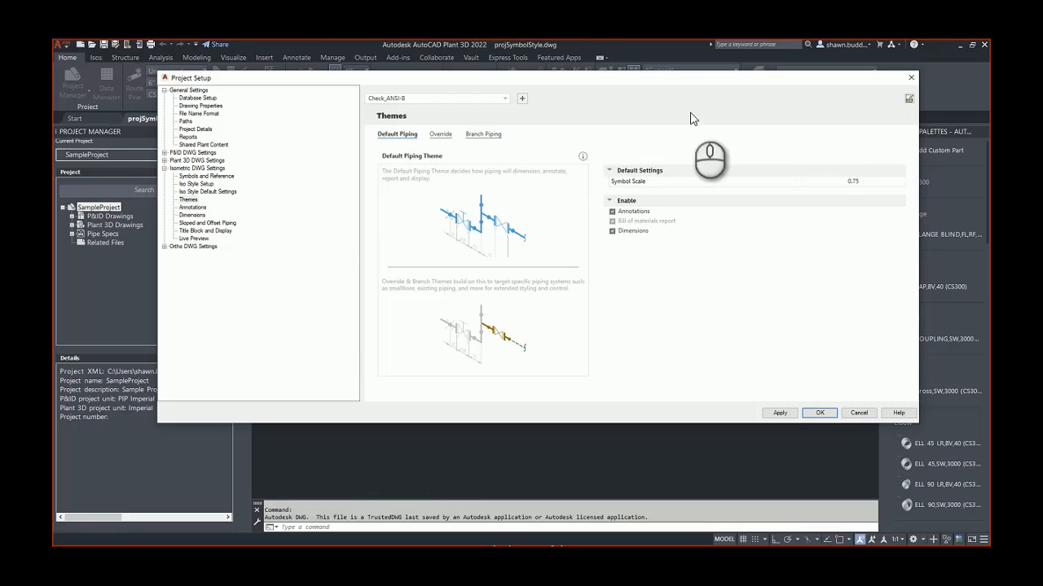
# Open the Check_ANSI-B style in the Iso Style Editor and examine the properties of each theme, ending on the Default theme.
pyautogui.click(909, 99)
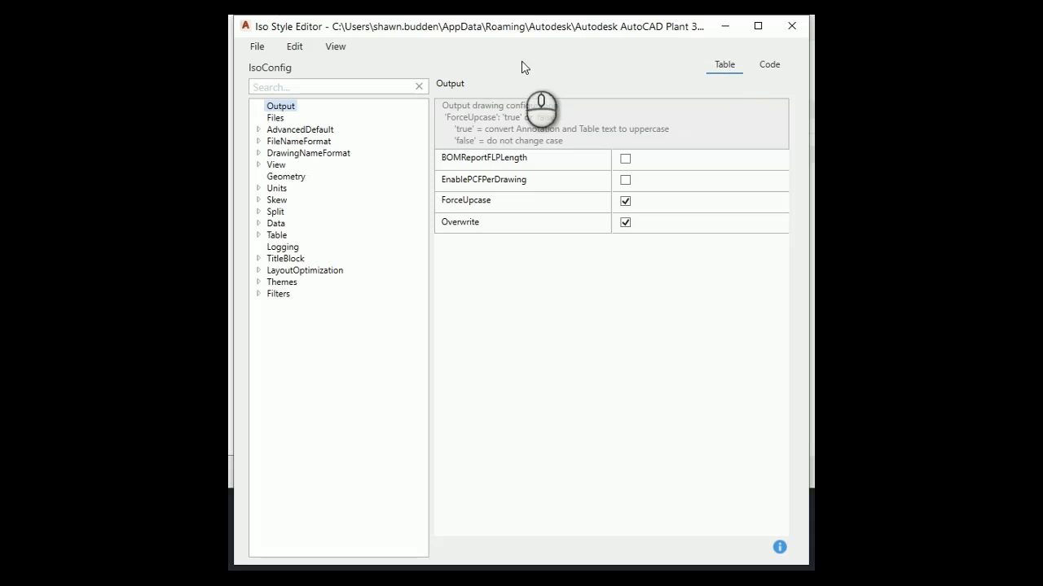
pyautogui.click(257, 283)
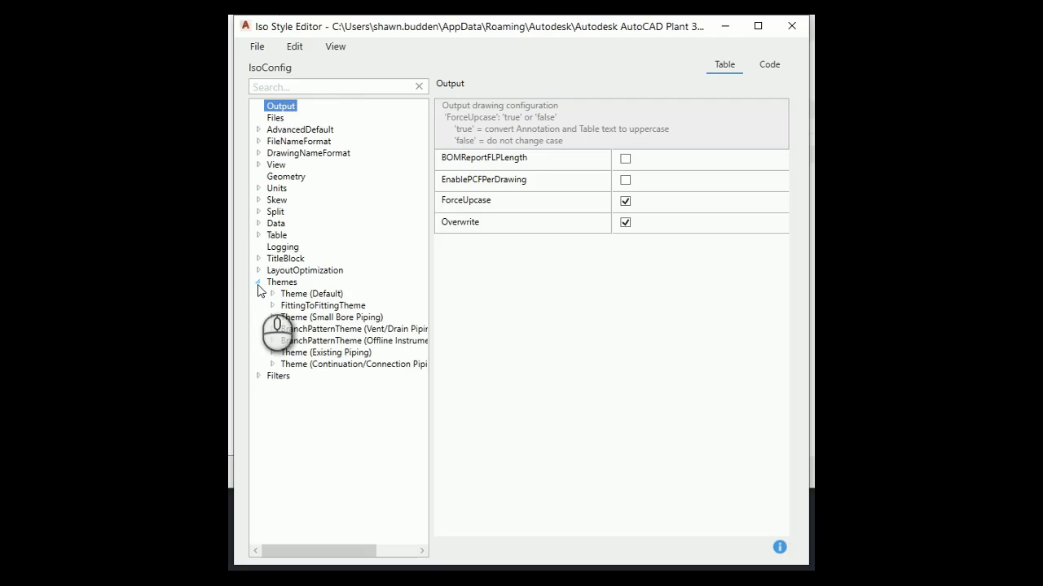
pyautogui.click(307, 294)
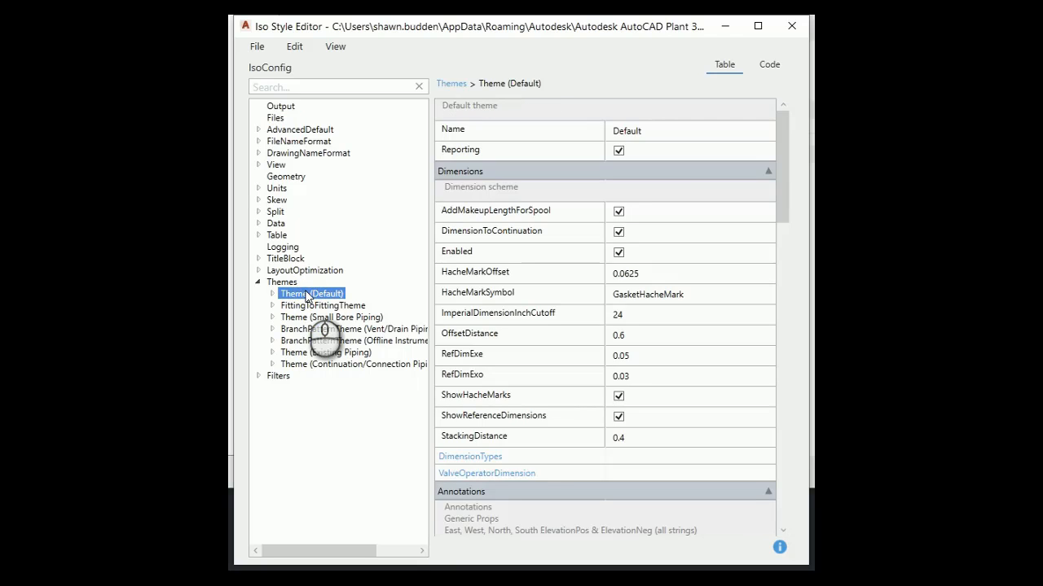
pyautogui.click(311, 306)
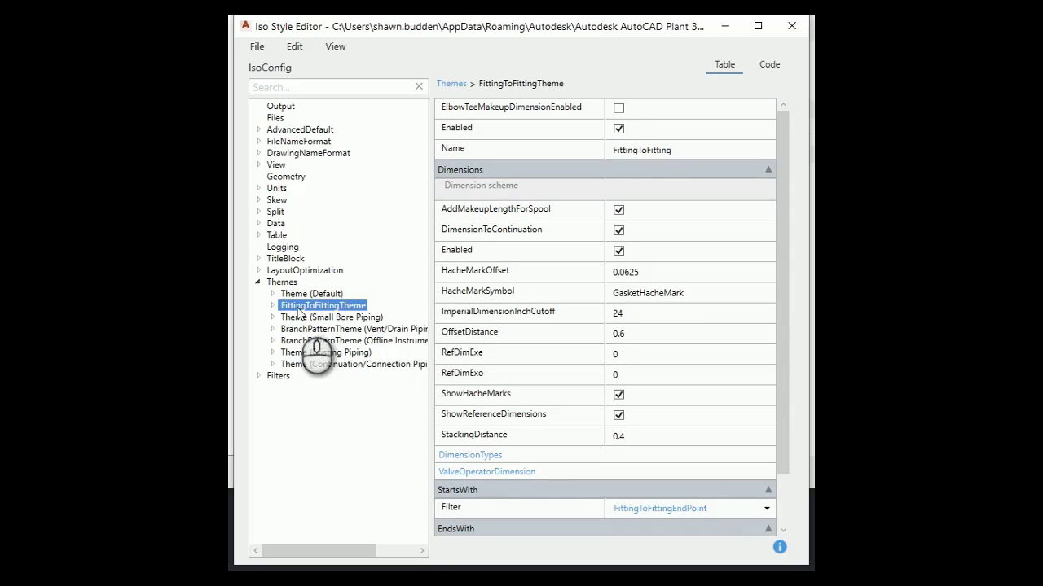
pyautogui.click(292, 317)
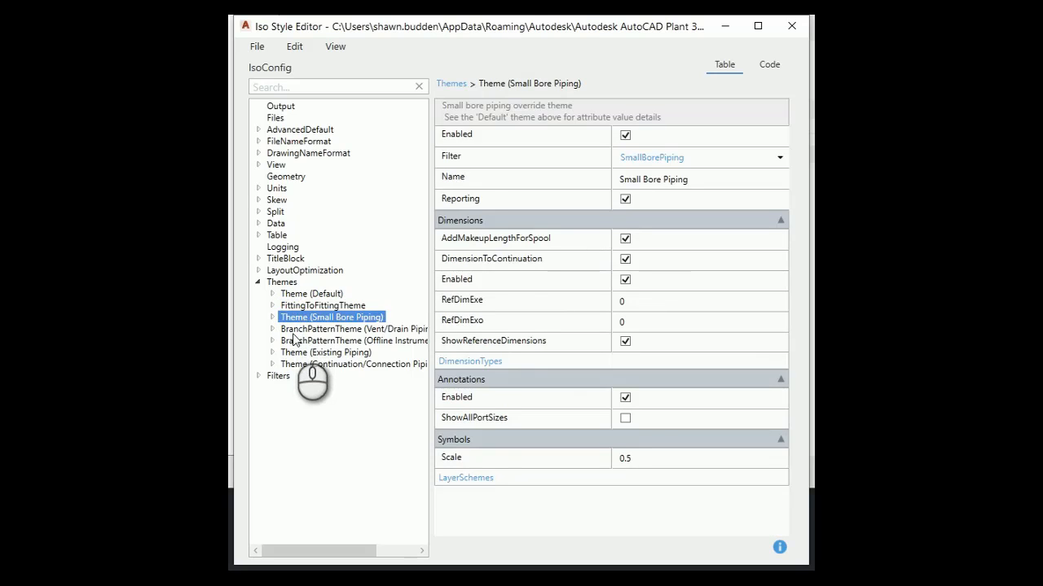
pyautogui.click(294, 329)
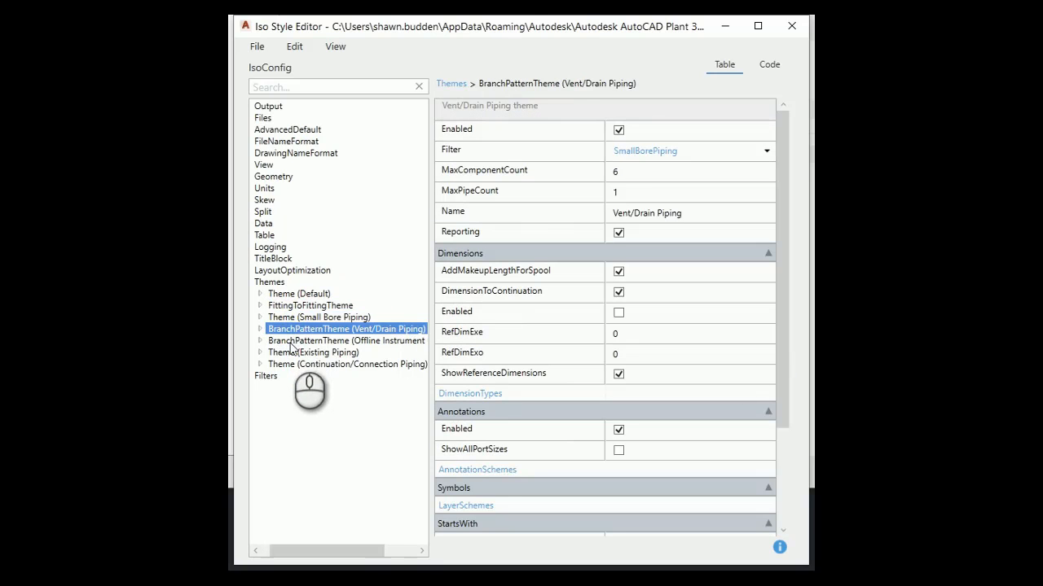
pyautogui.click(293, 341)
pyautogui.click(284, 352)
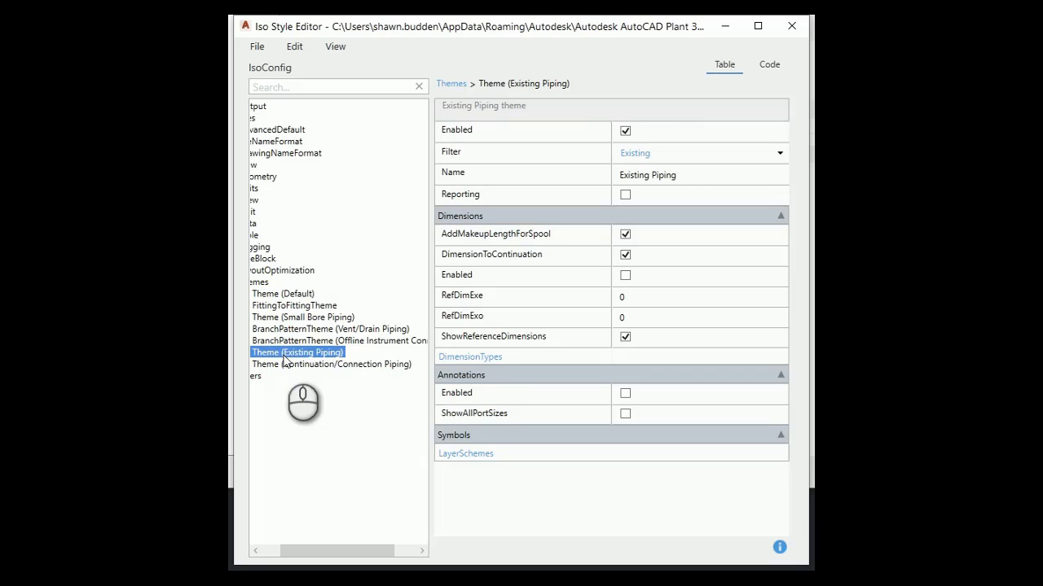
pyautogui.click(285, 365)
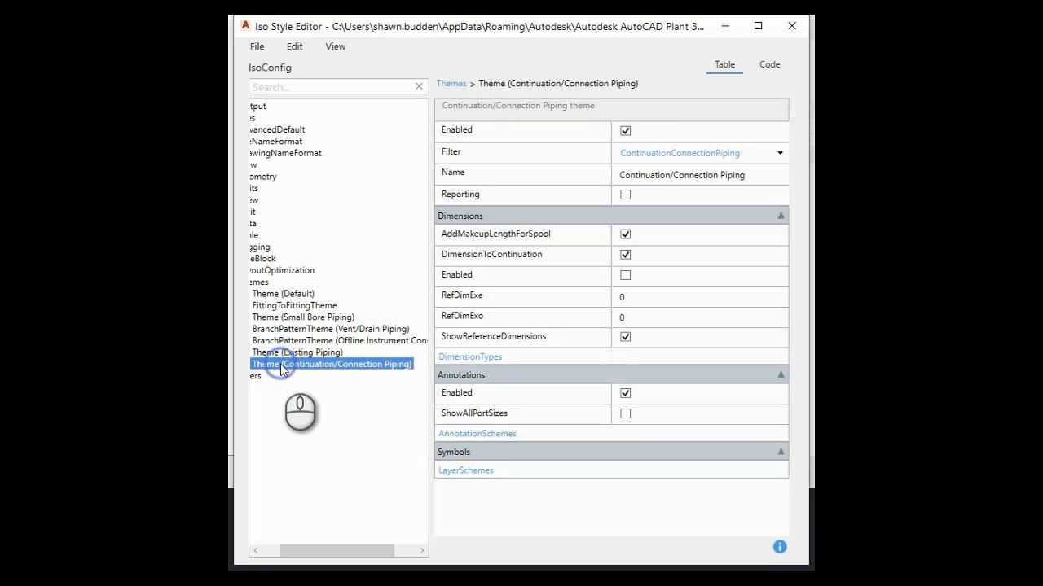
pyautogui.click(275, 294)
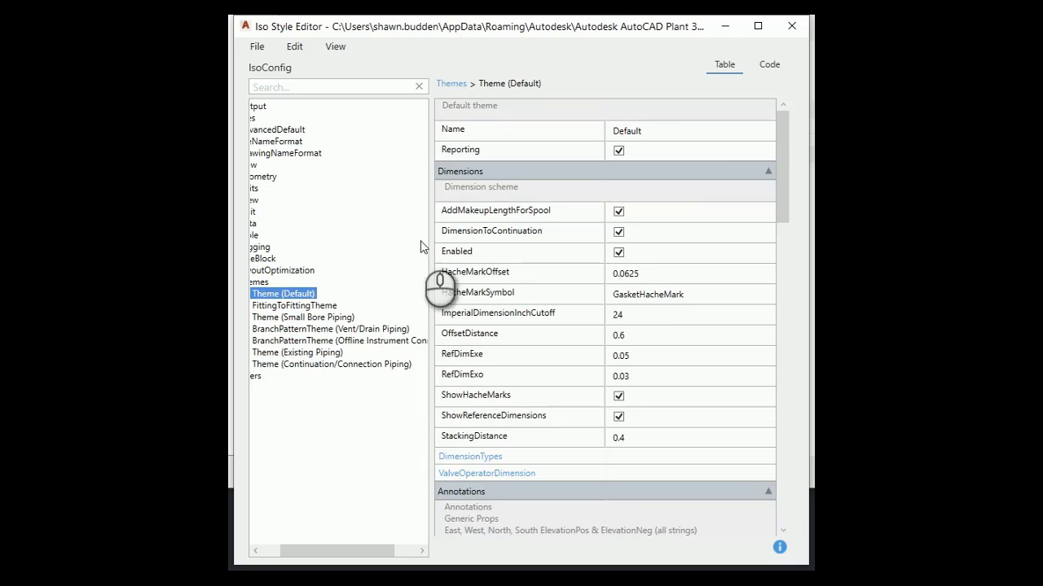
# Examine the dimension type exclusions and anchor points in the Default theme's code and return to the table view.
pyautogui.click(770, 65)
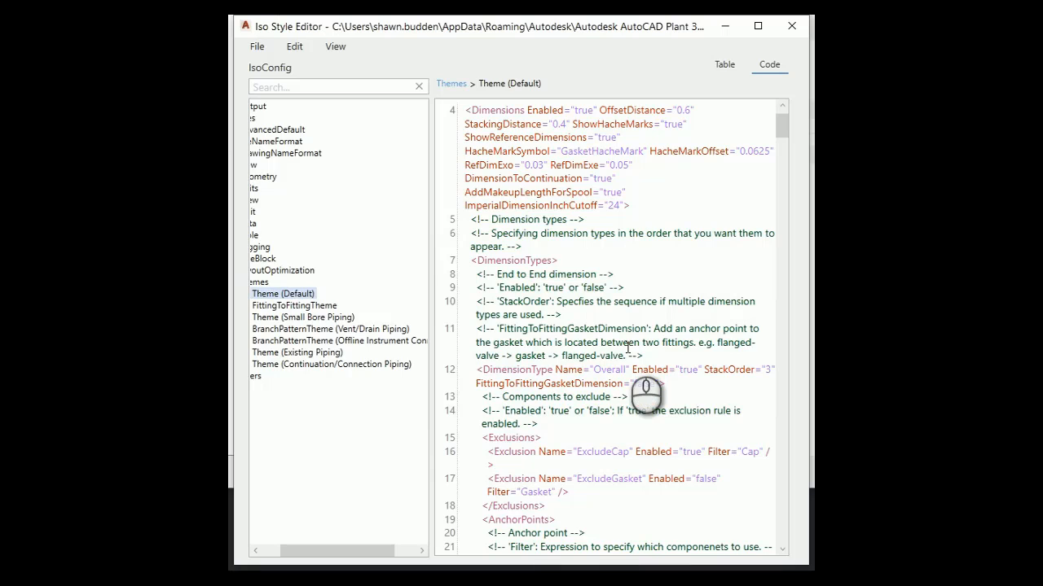
pyautogui.scroll(-2, 628, 348)
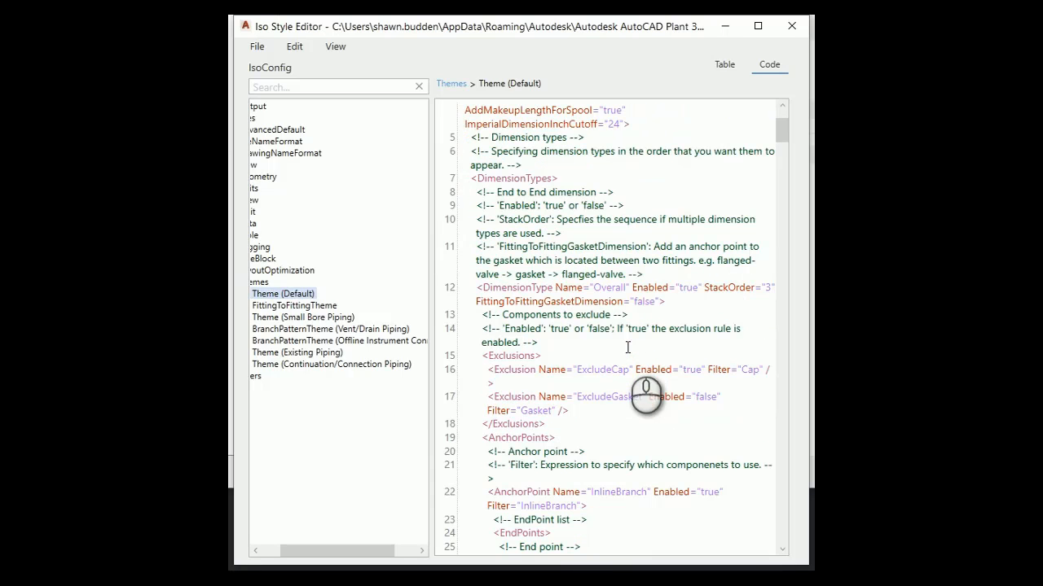
pyautogui.scroll(-3, 627, 348)
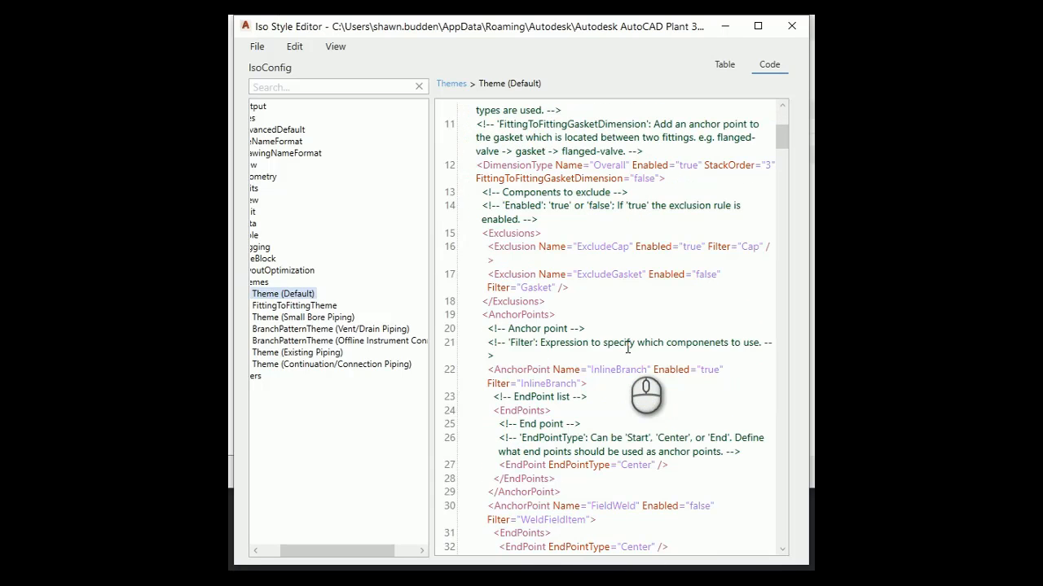
pyautogui.scroll(-3, 627, 348)
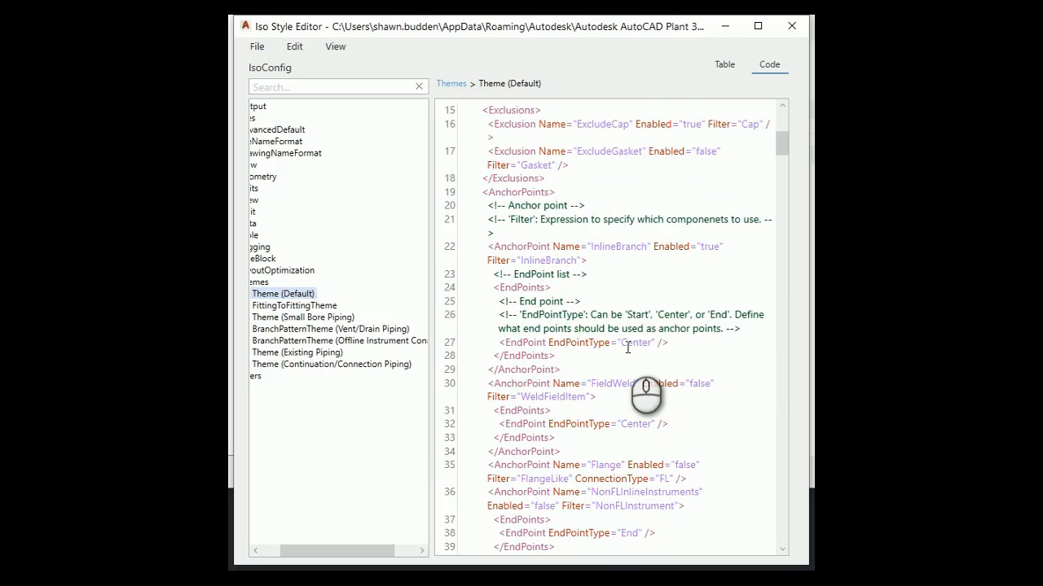
pyautogui.scroll(-1, 627, 348)
pyautogui.scroll(2, 628, 348)
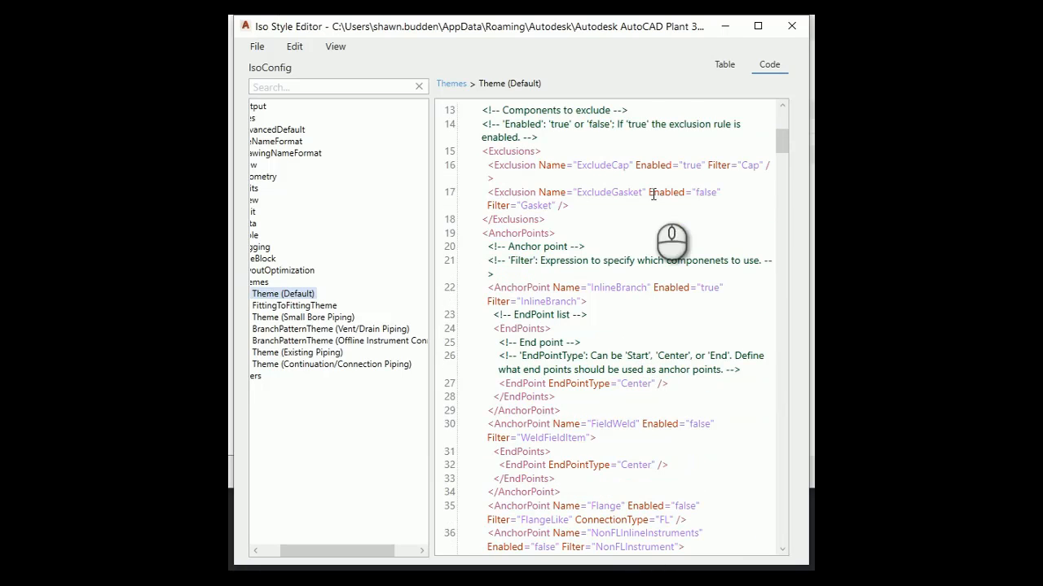
pyautogui.click(723, 65)
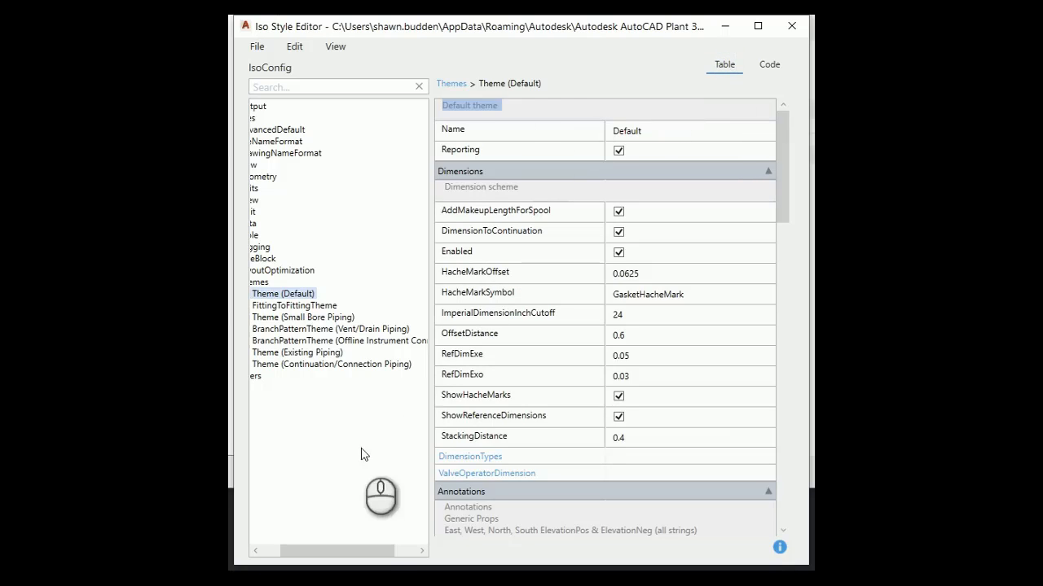
pyautogui.moveTo(355, 547); pyautogui.dragTo(277, 558)
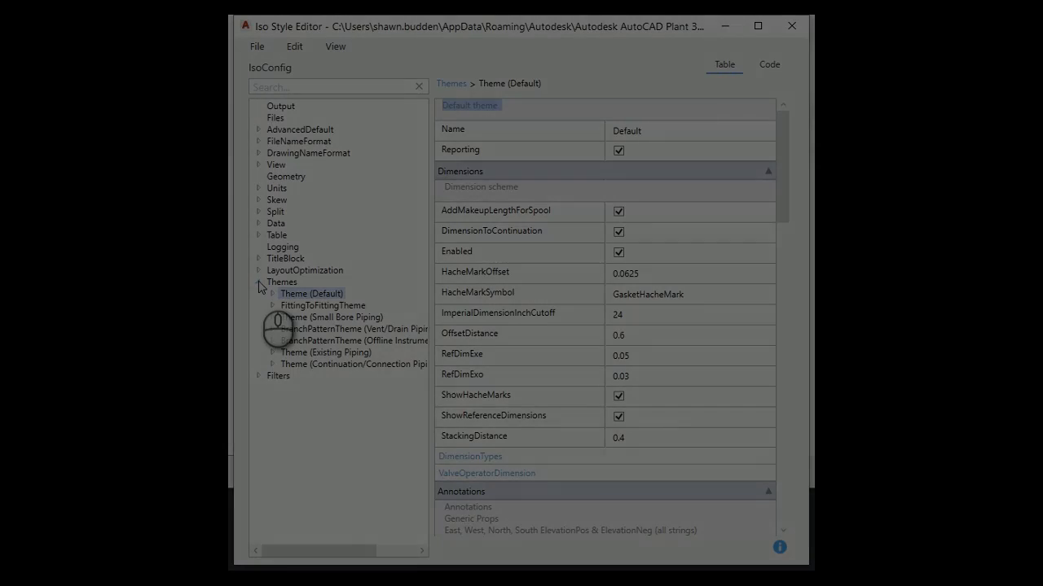
pyautogui.click(259, 283)
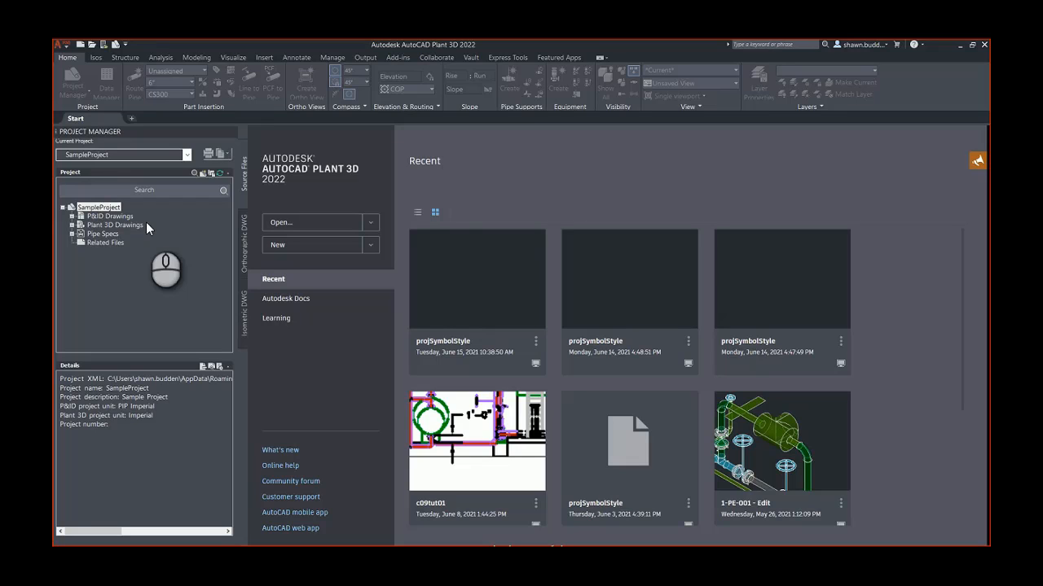
# Open the project setup of SampleProject and show the general isometric dimension settings for the Check_ANSI-B style.
pyautogui.rightClick(98, 207)
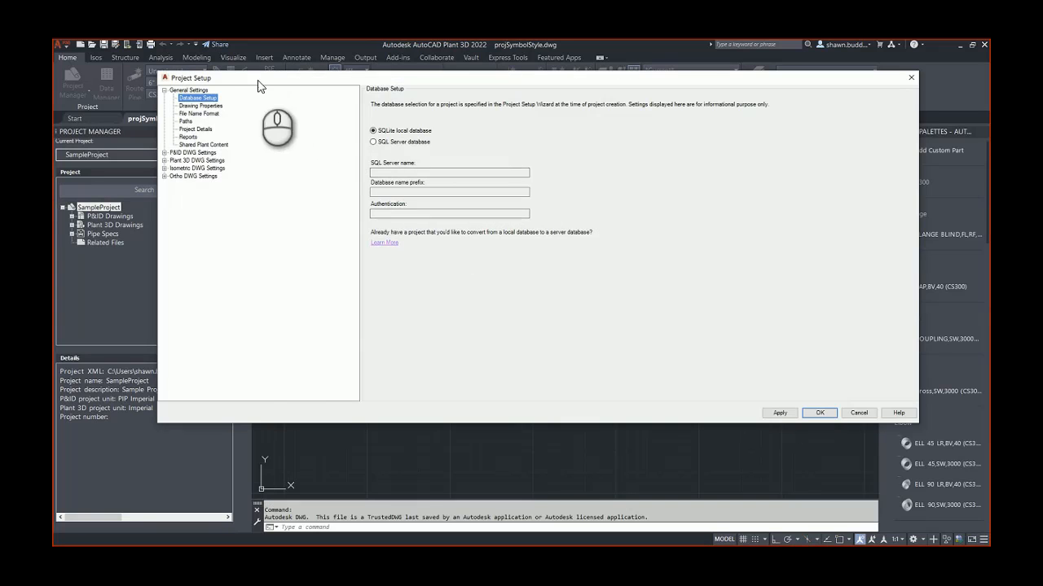
pyautogui.click(165, 169)
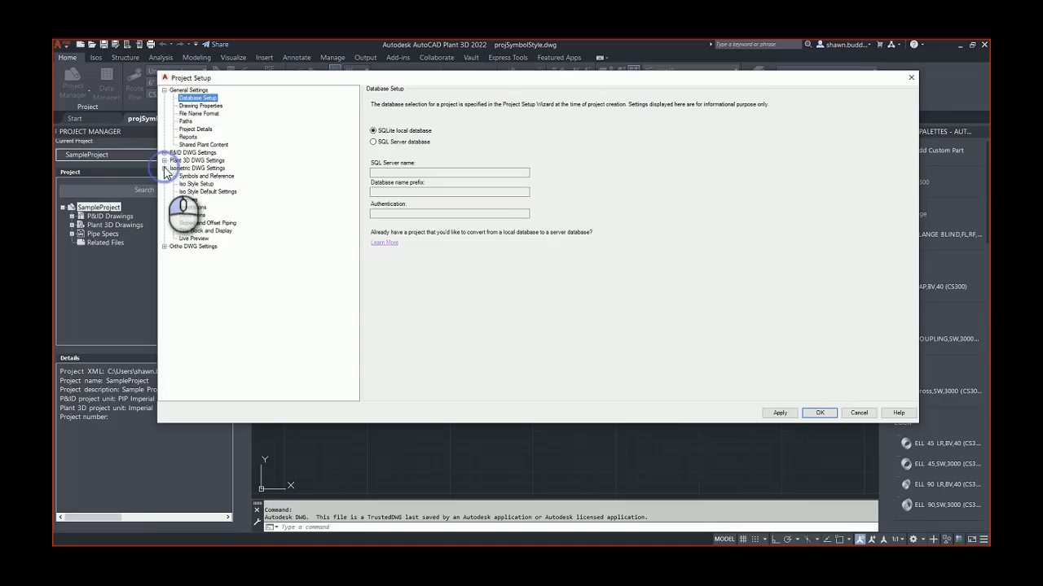
pyautogui.click(192, 215)
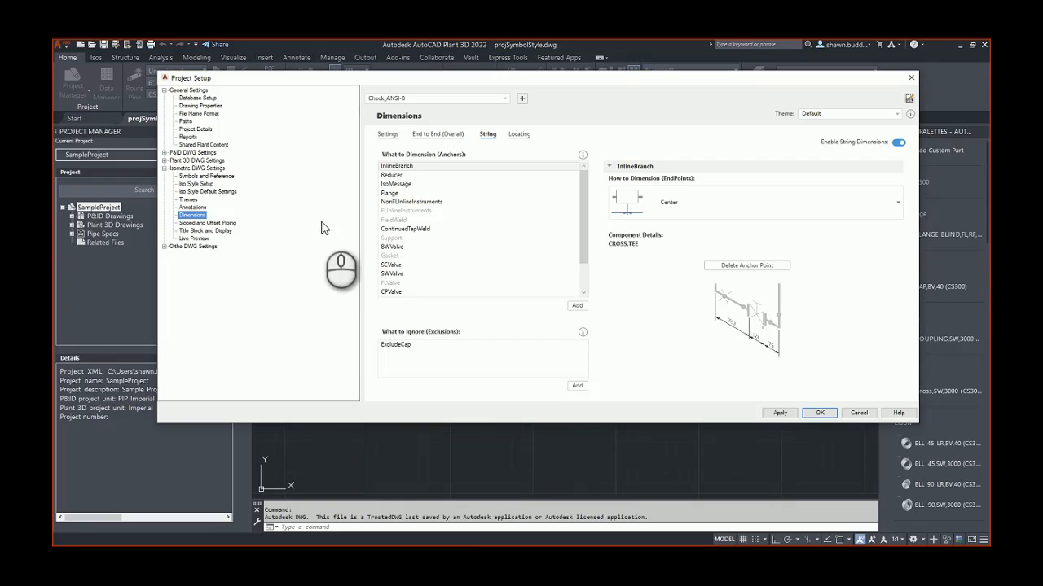
pyautogui.click(388, 134)
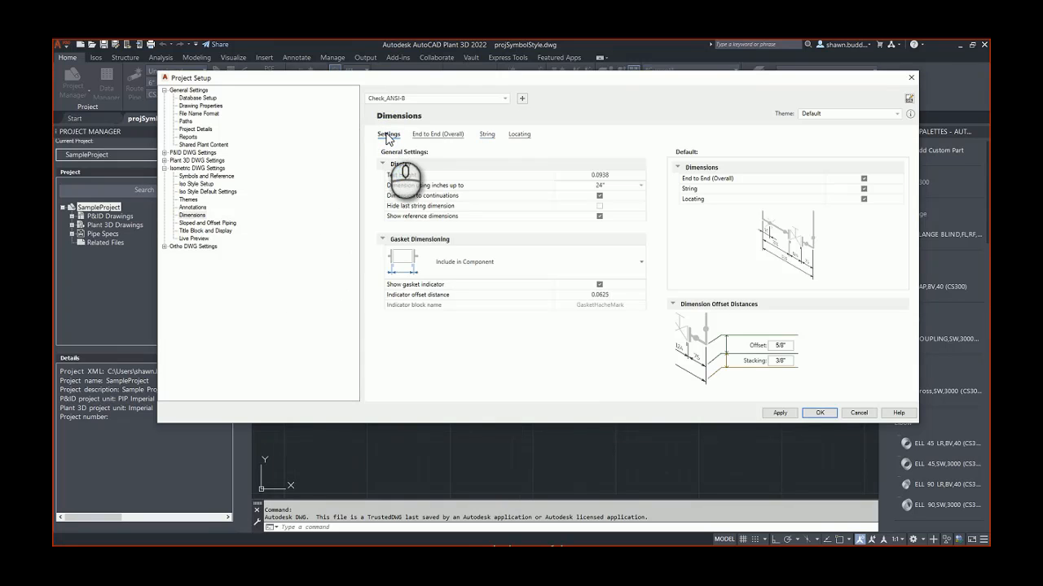
pyautogui.click(455, 187)
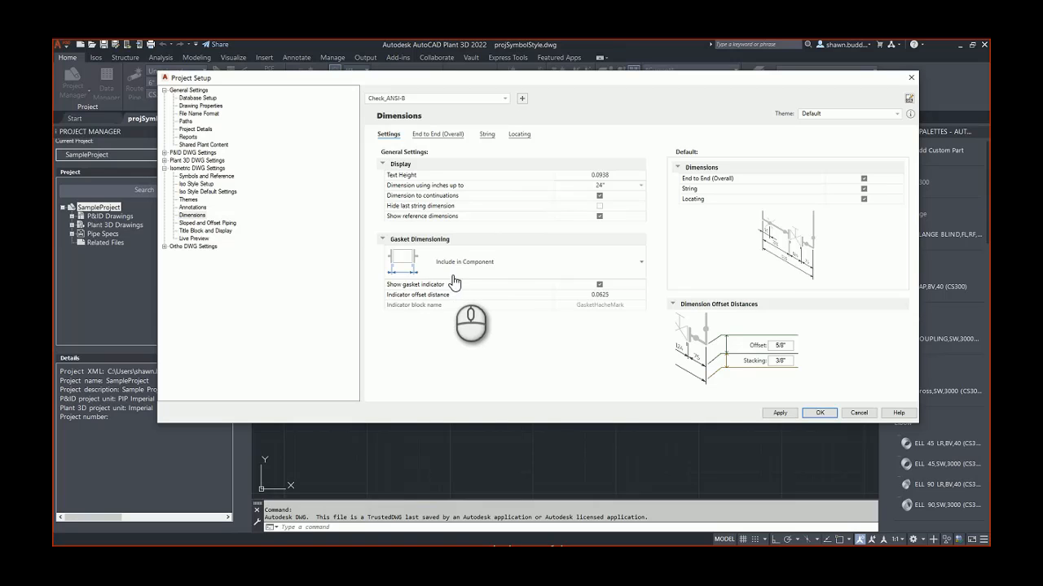
# Set the FieldWeld anchor of the end-to-end overall dimensions to be dimensioned at Center.
pyautogui.click(424, 135)
pyautogui.click(396, 175)
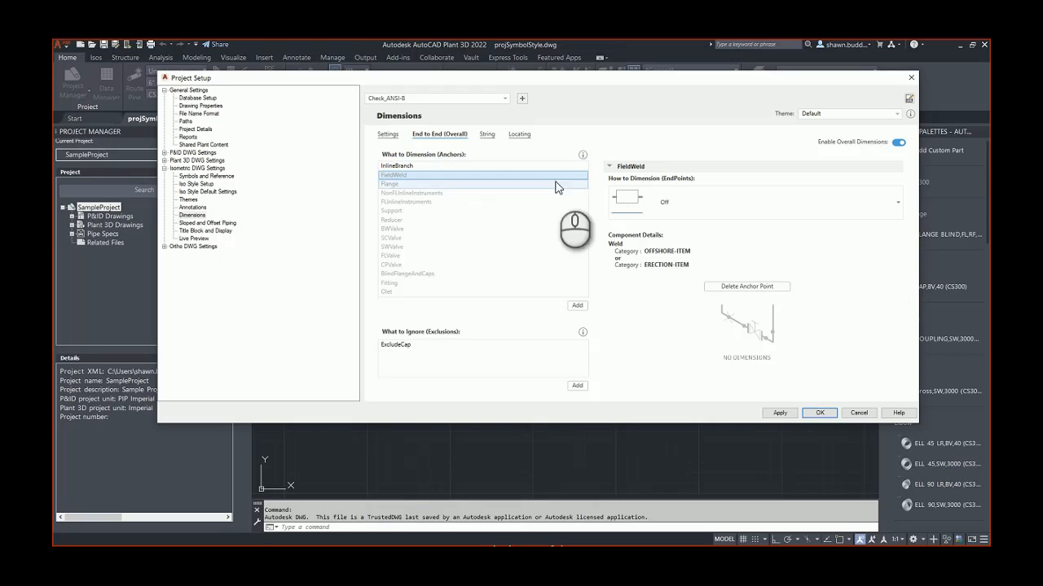
pyautogui.click(900, 209)
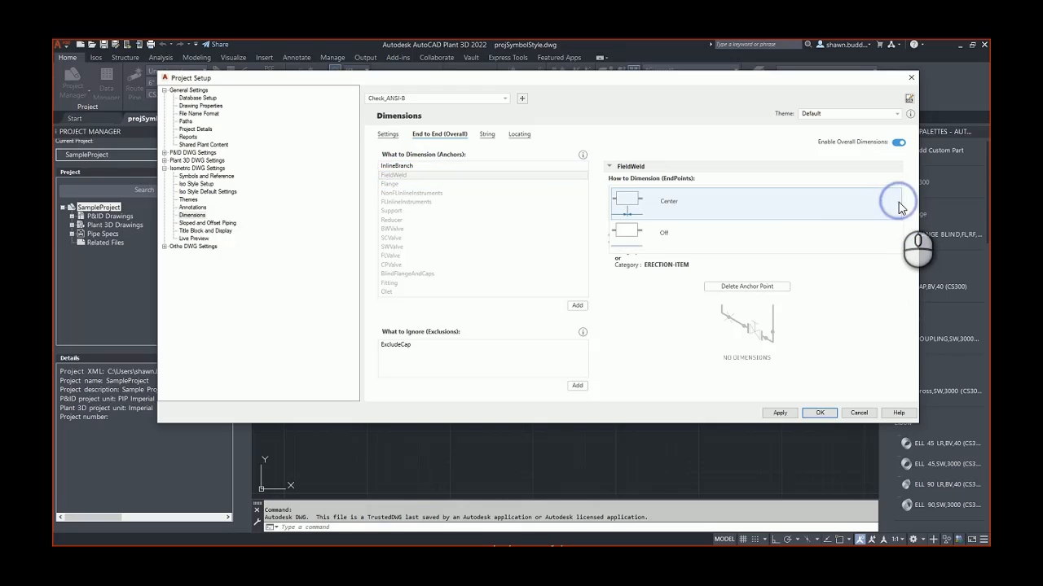
pyautogui.click(811, 209)
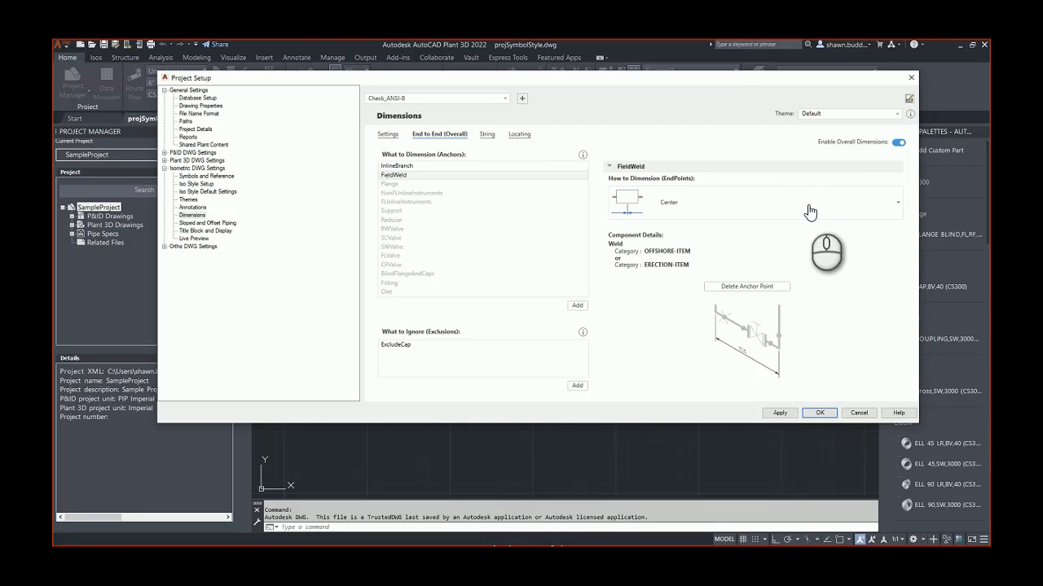
# Set the Flange anchor of the end-to-end overall dimensions to Both ends.
pyautogui.click(399, 185)
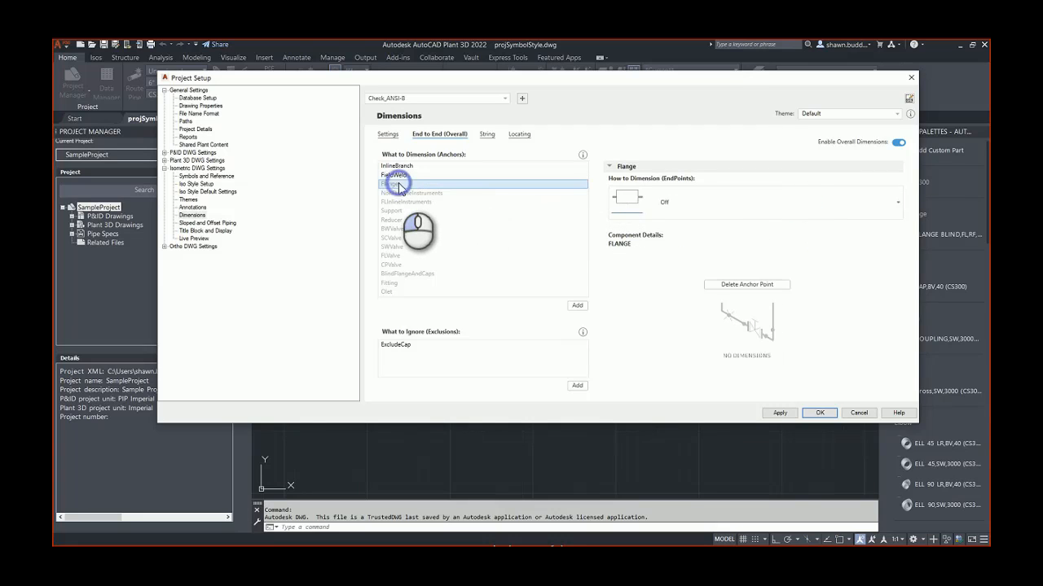
pyautogui.click(888, 210)
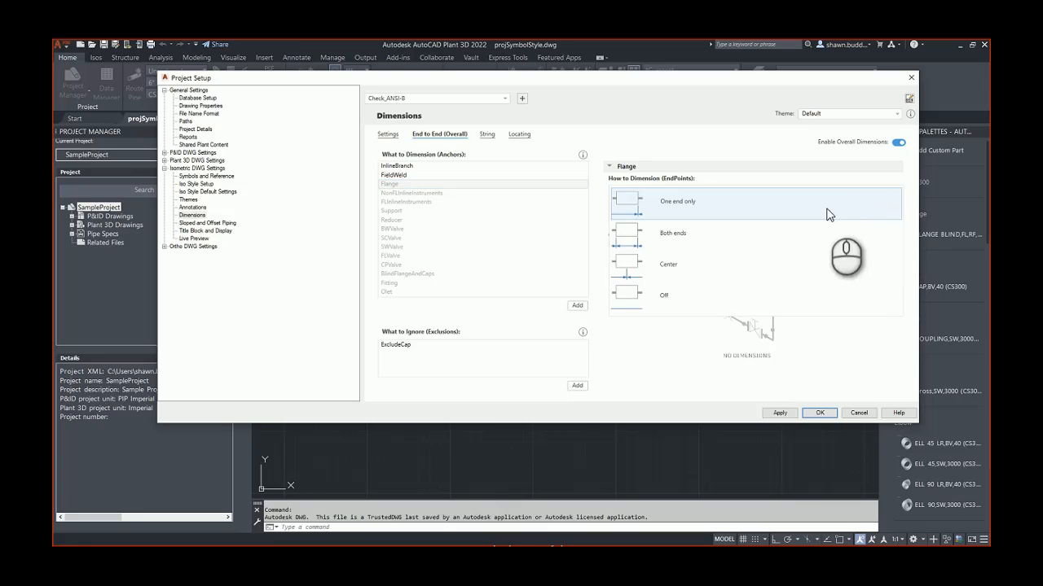
pyautogui.click(673, 236)
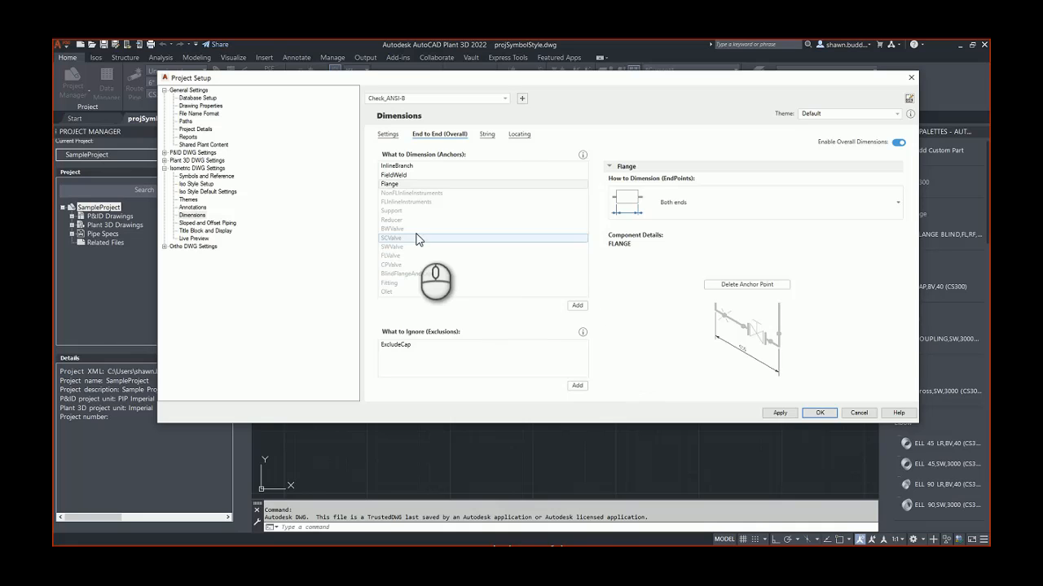
# Review the endpoint settings of the end-to-end anchors from NonFLInlineInstruments through Olet, and view the string dimension anchors.
pyautogui.click(396, 194)
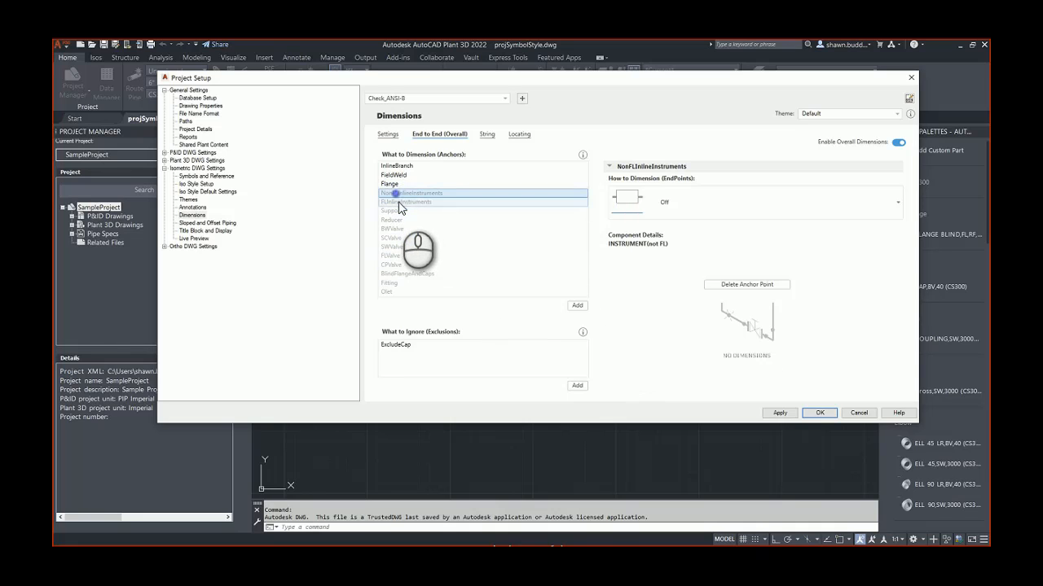
pyautogui.click(398, 202)
pyautogui.click(394, 212)
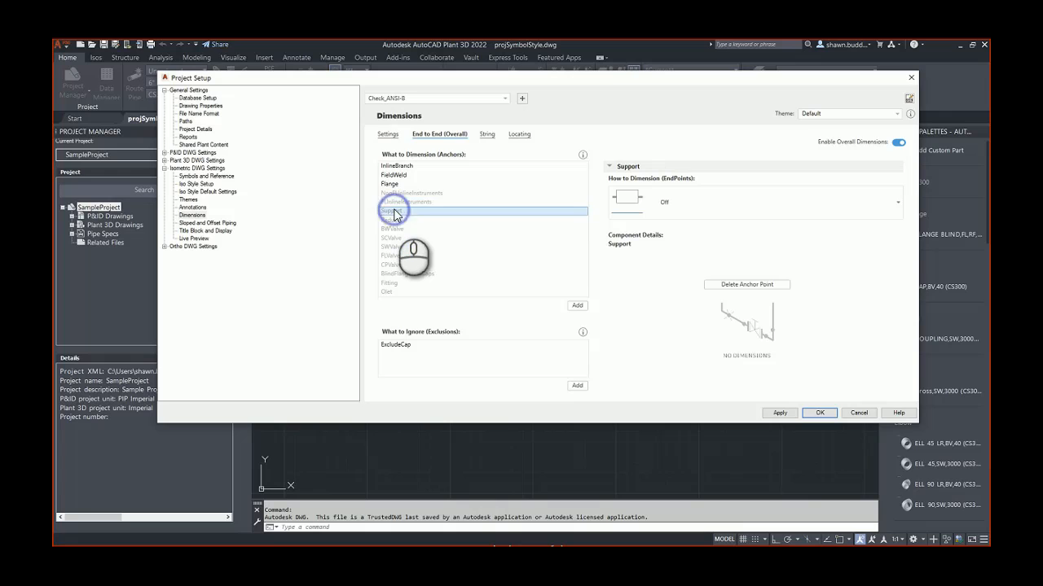
pyautogui.click(393, 220)
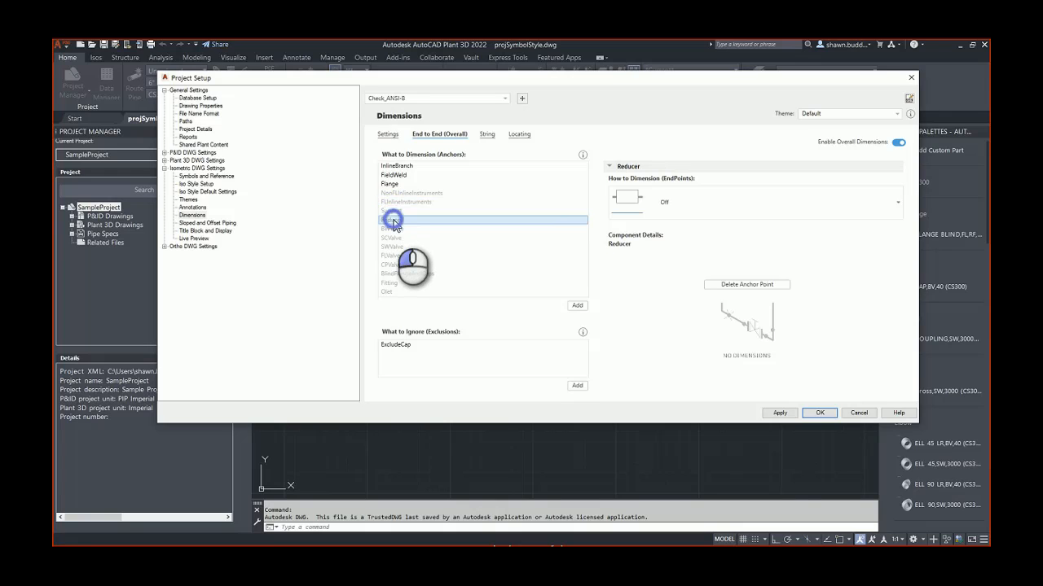
pyautogui.click(392, 229)
pyautogui.click(392, 239)
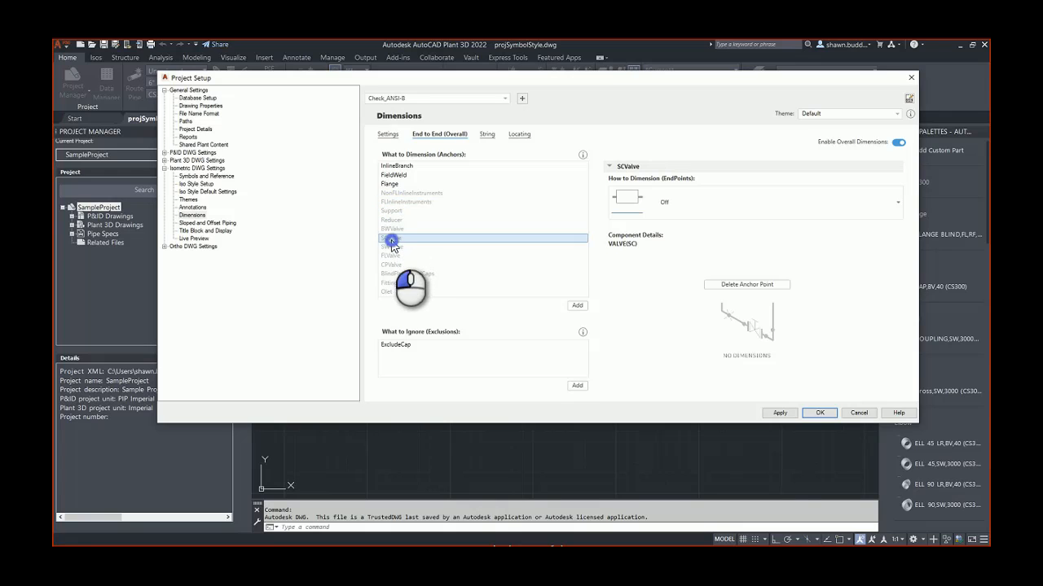
pyautogui.click(391, 247)
pyautogui.click(392, 256)
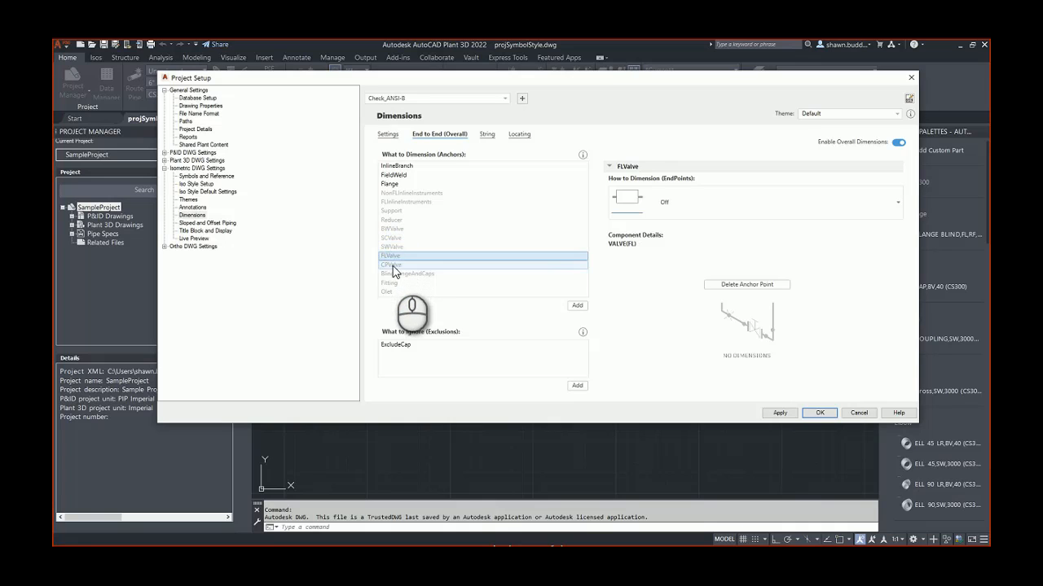
pyautogui.click(392, 265)
pyautogui.click(393, 274)
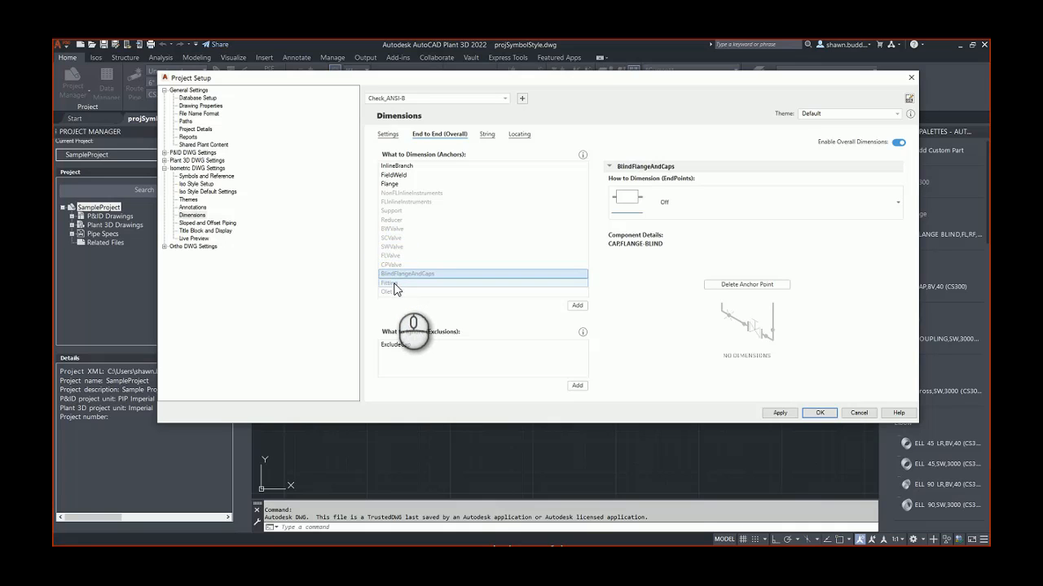
pyautogui.click(393, 283)
pyautogui.click(392, 292)
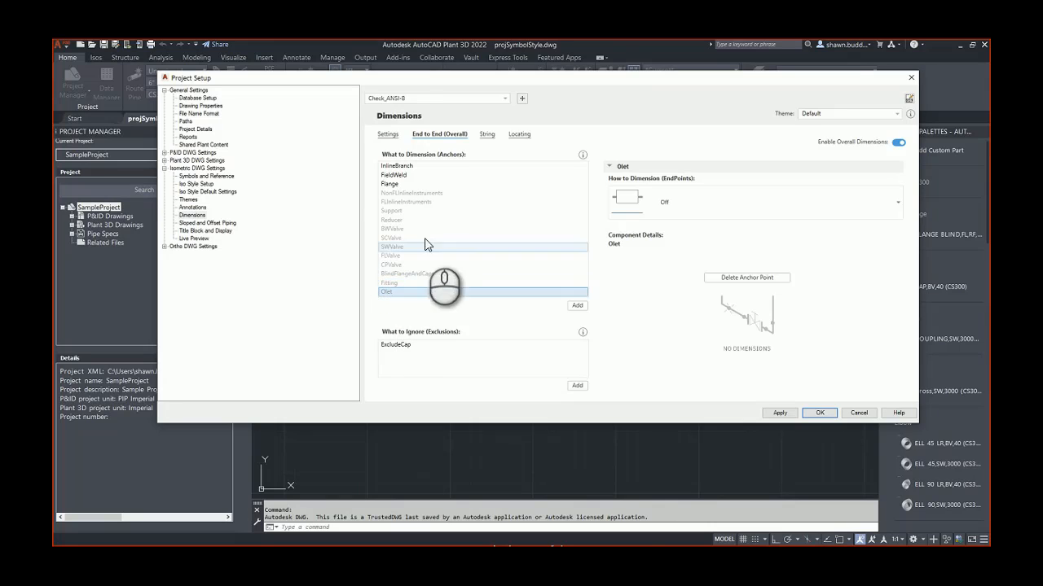
pyautogui.click(488, 135)
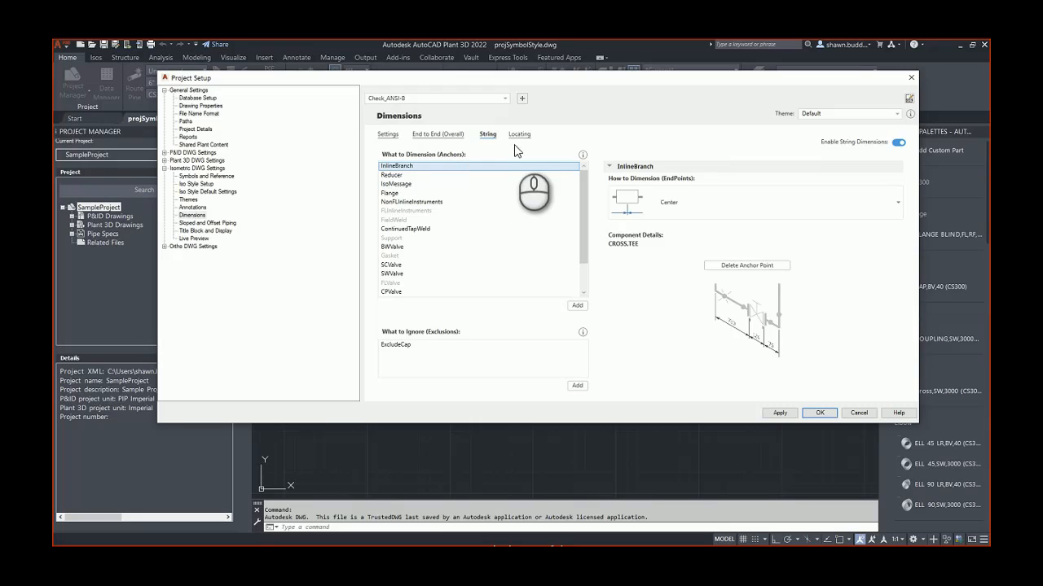
# Add a Bend exclusion to the locating dimensions of the Default theme.
pyautogui.click(521, 136)
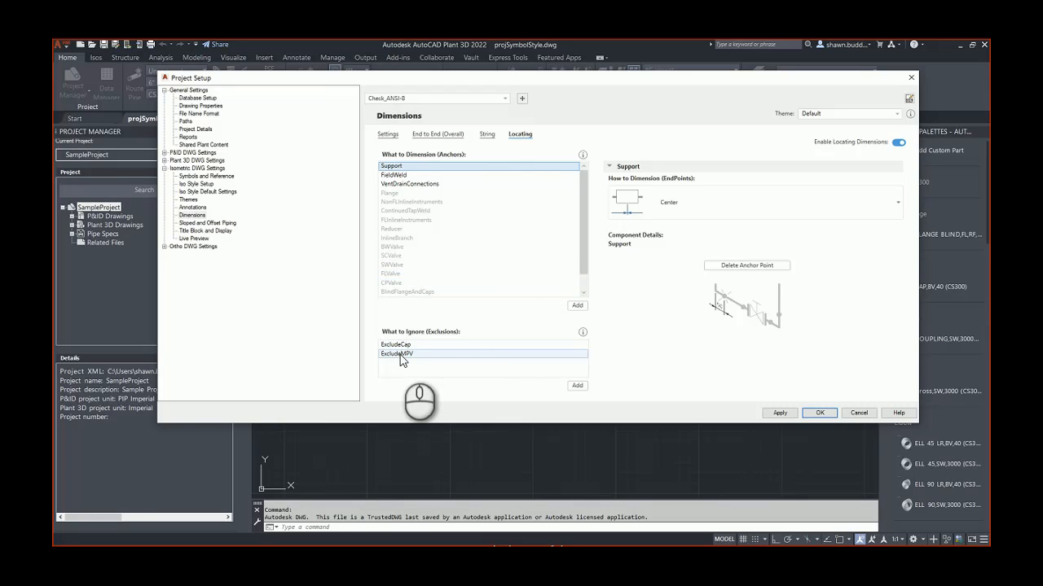
pyautogui.click(577, 386)
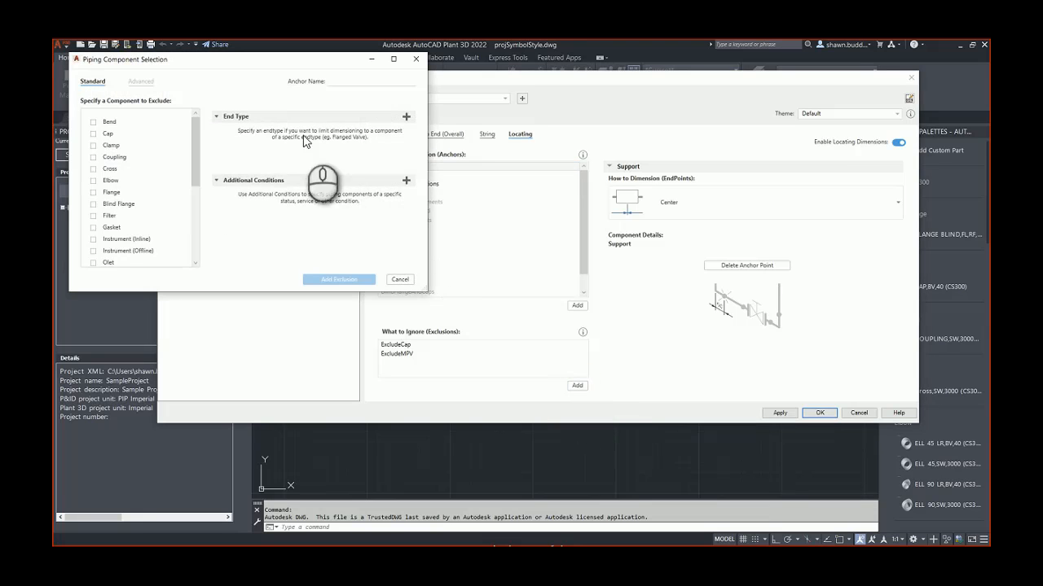
pyautogui.moveTo(235, 62); pyautogui.dragTo(525, 160)
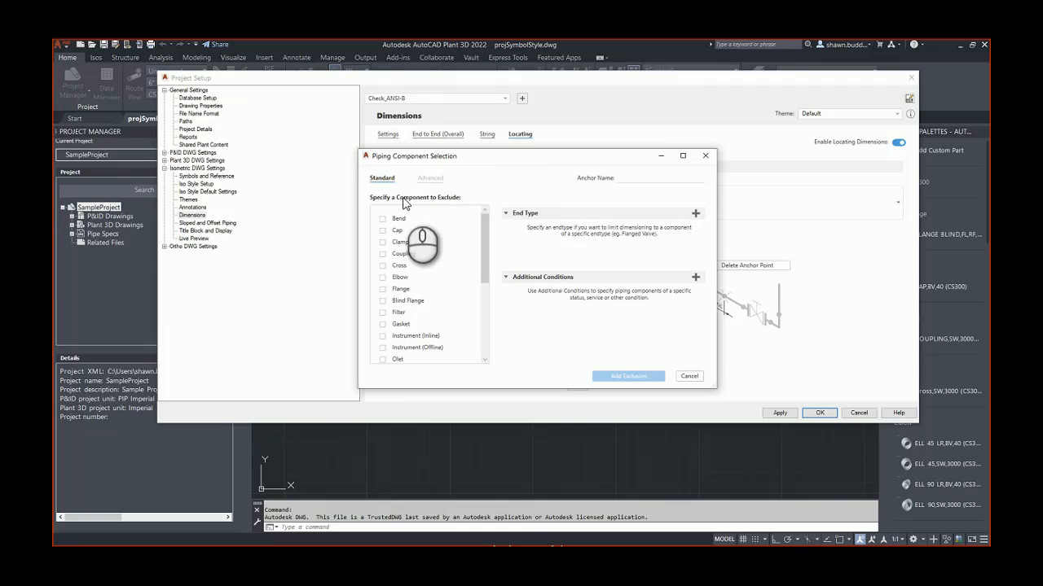
pyautogui.click(382, 221)
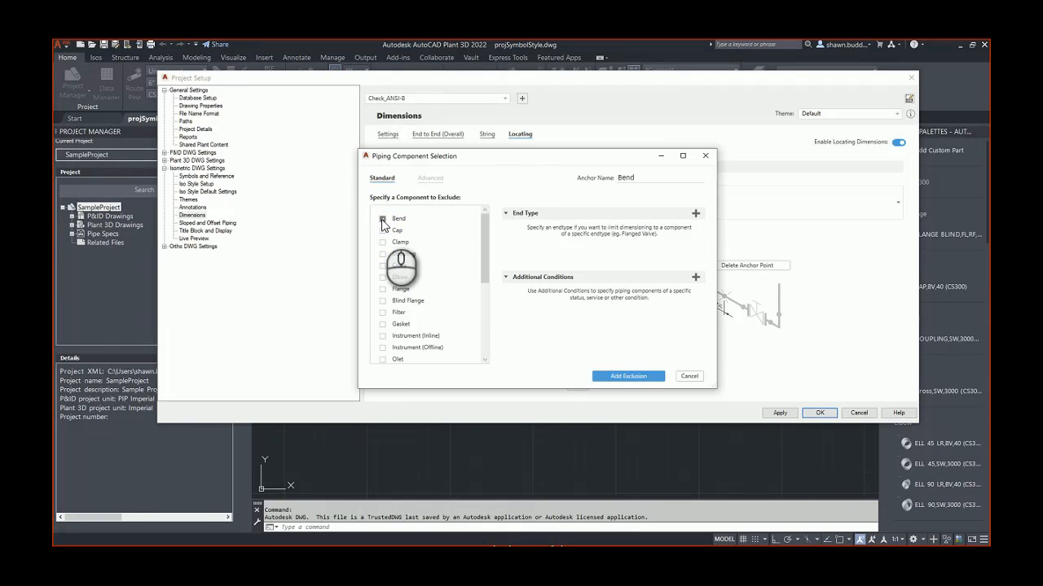
pyautogui.click(627, 377)
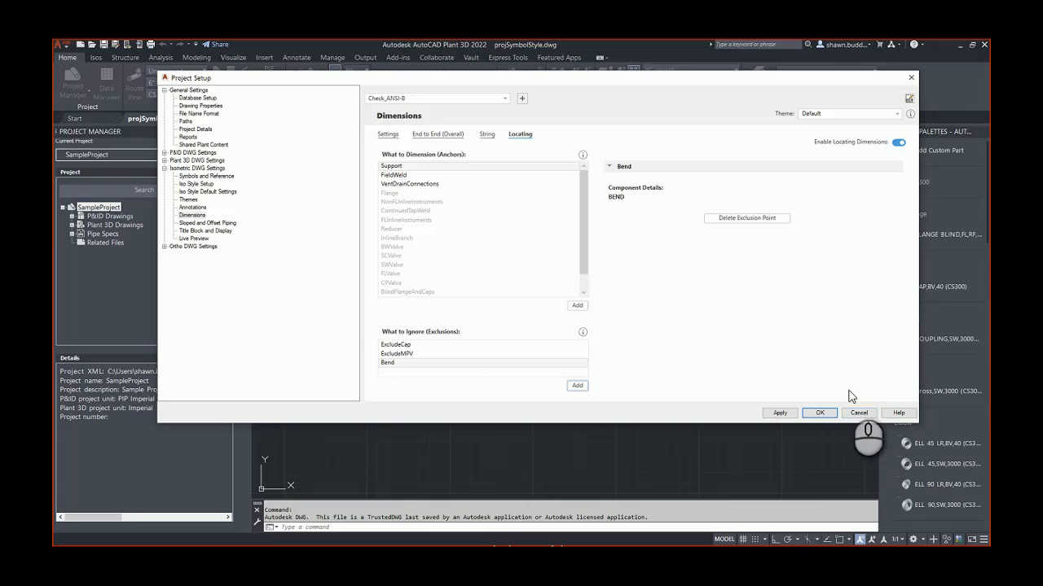
# View the dimension settings of the Existing Piping and Continuation/Connection Piping override themes.
pyautogui.click(899, 114)
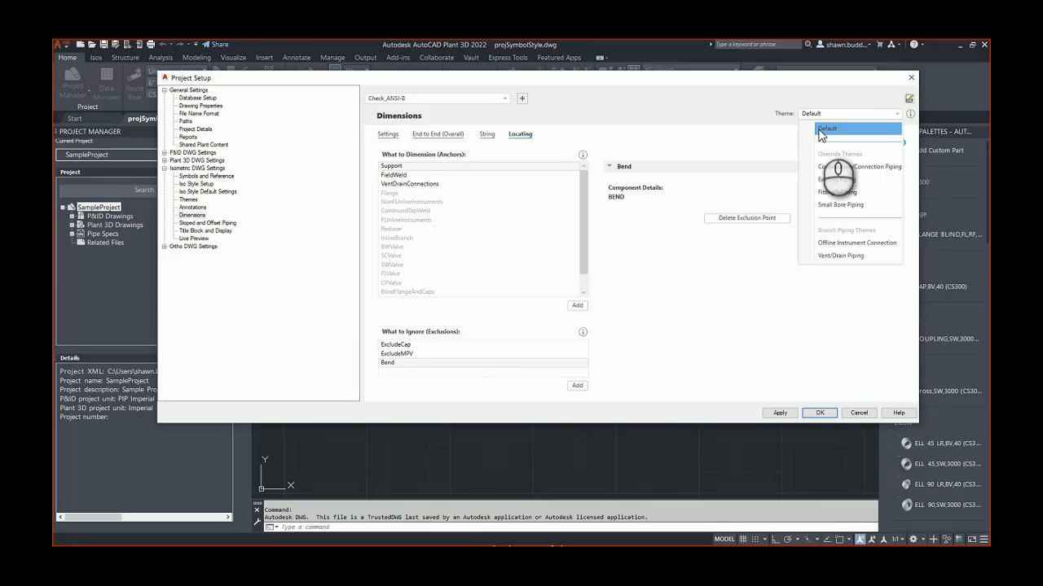
pyautogui.click(839, 180)
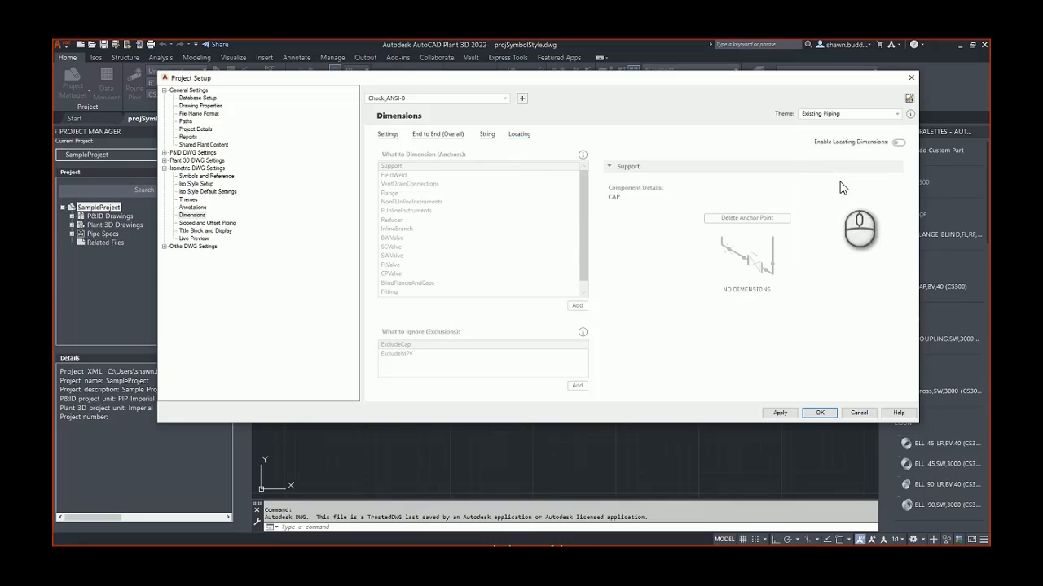
pyautogui.click(895, 116)
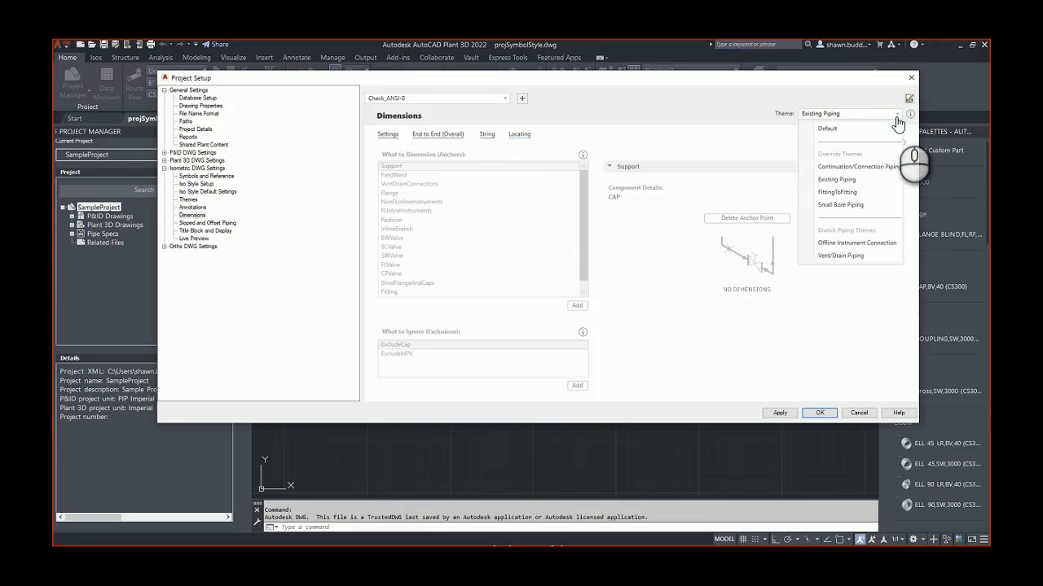
pyautogui.click(852, 170)
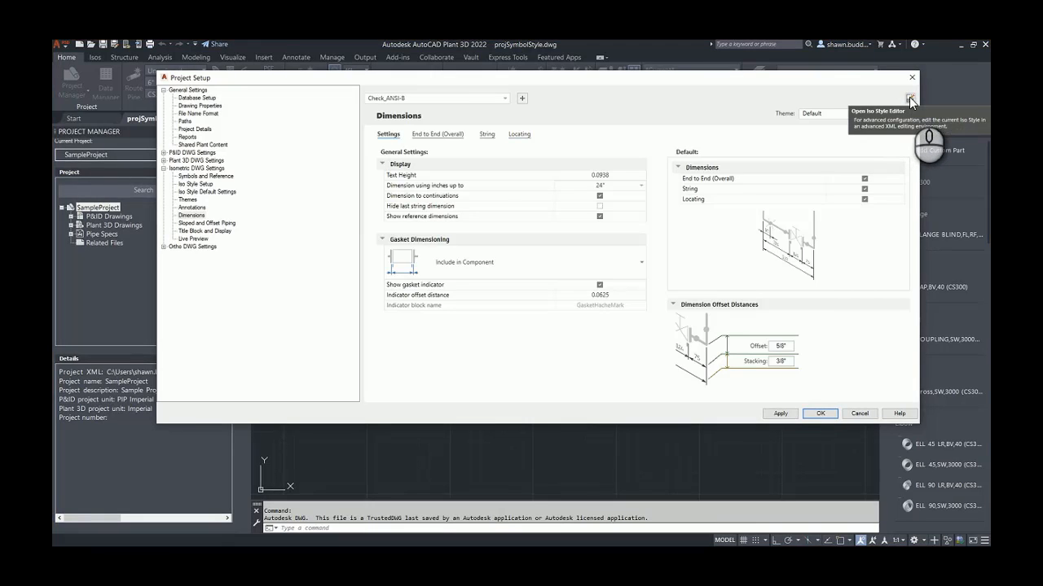
# Open the current style in the Iso Style Editor and examine its Units, Table and TitleBlock configurations, including the TitleBlock code.
pyautogui.click(910, 99)
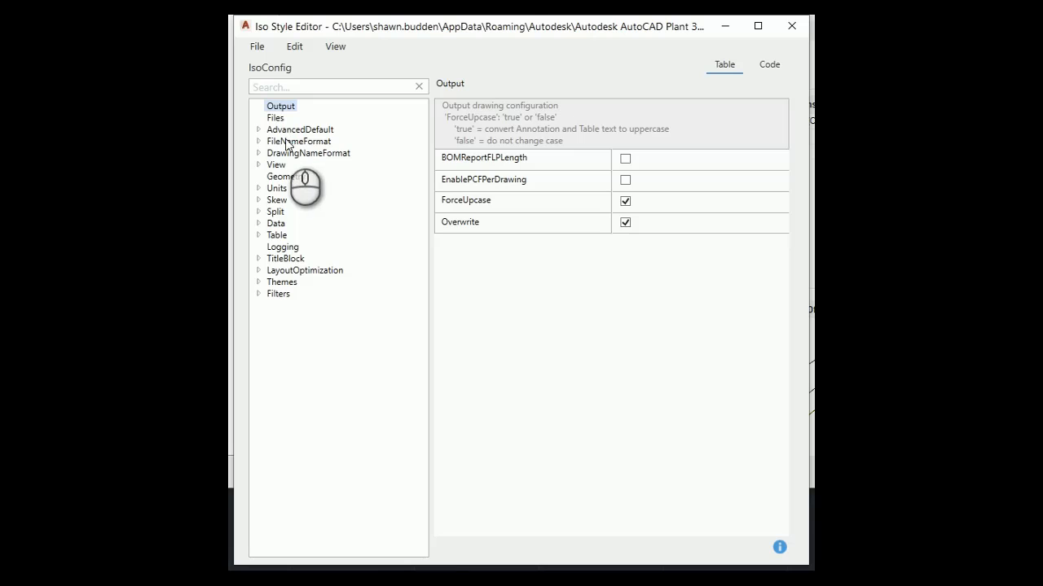
pyautogui.click(278, 188)
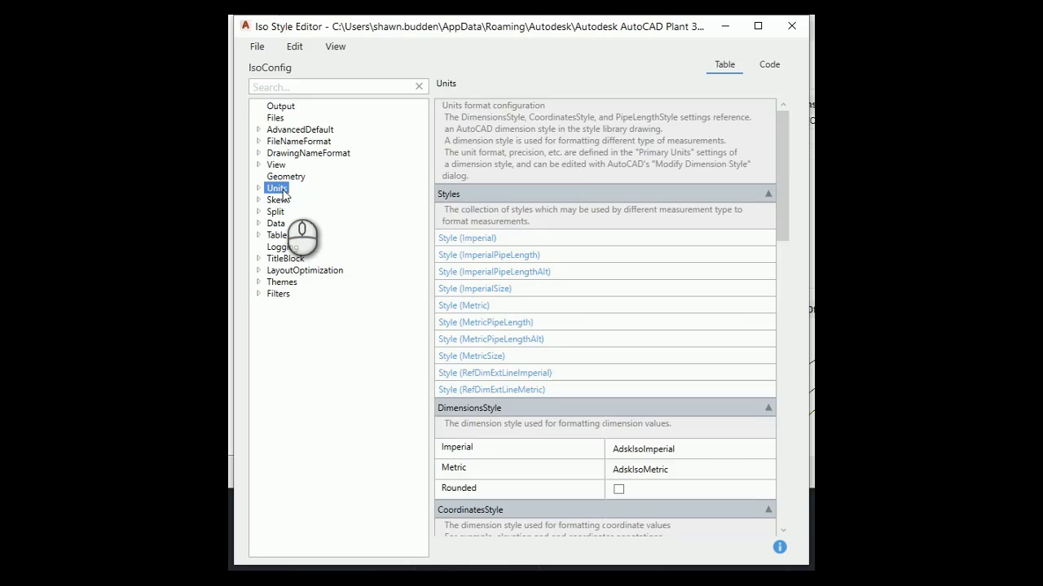
pyautogui.click(281, 234)
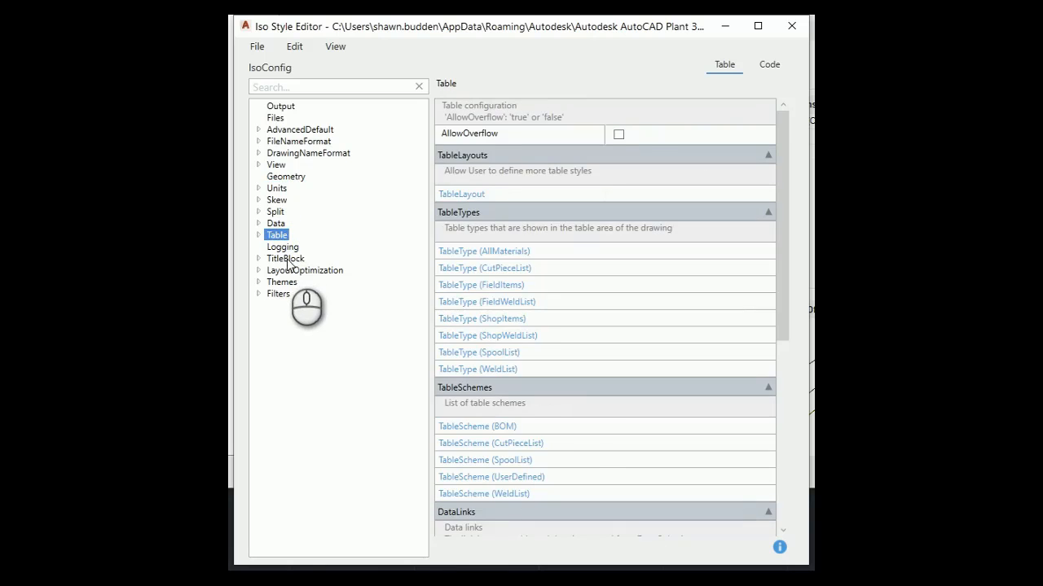
pyautogui.click(287, 259)
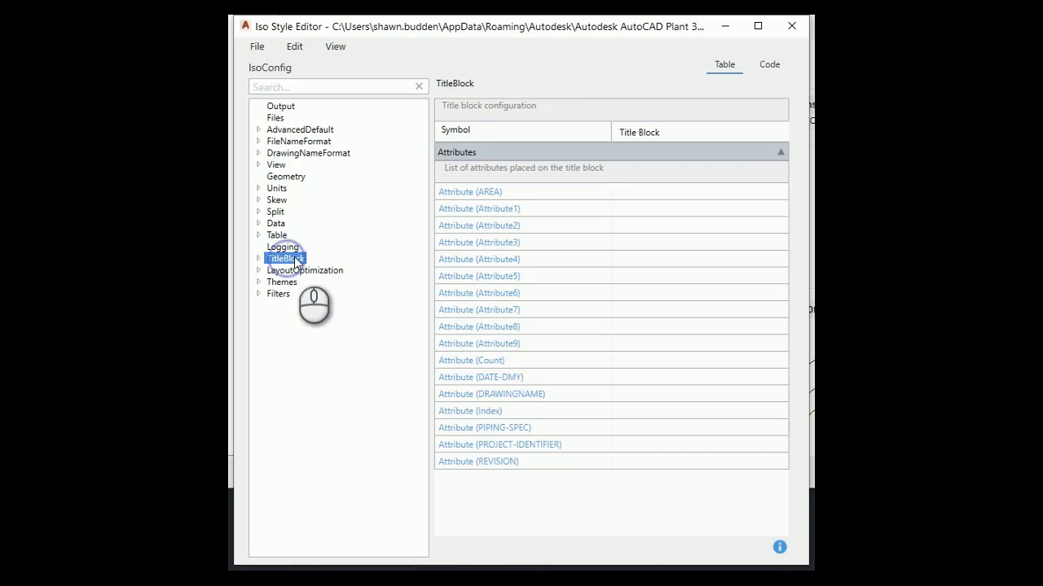
pyautogui.click(769, 67)
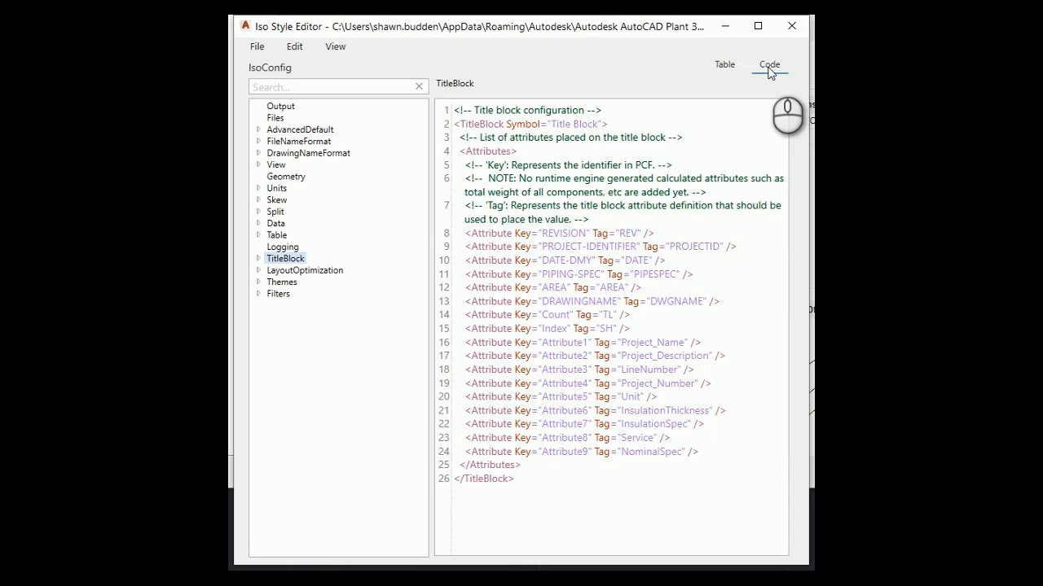
pyautogui.click(725, 67)
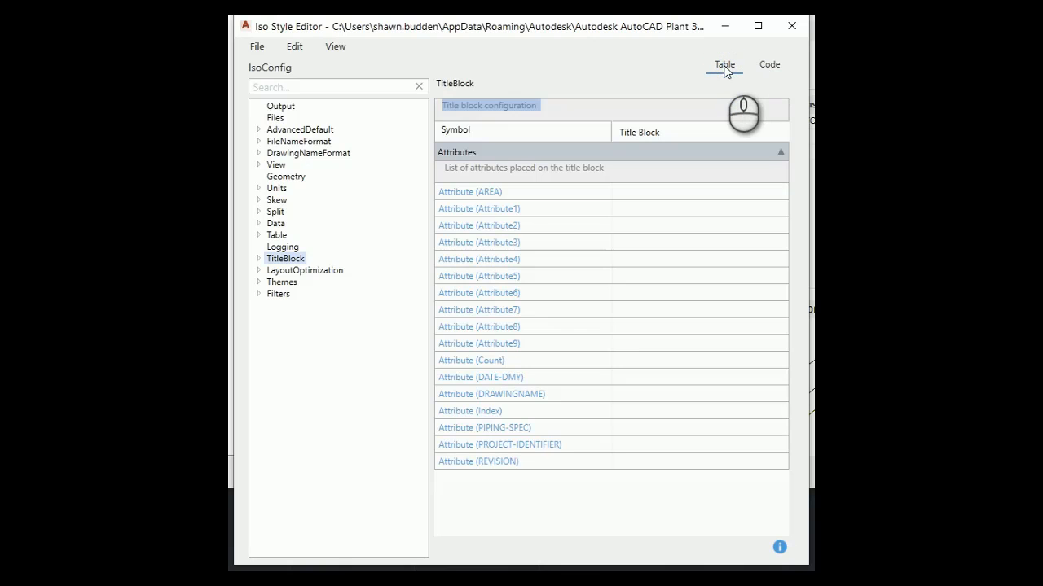